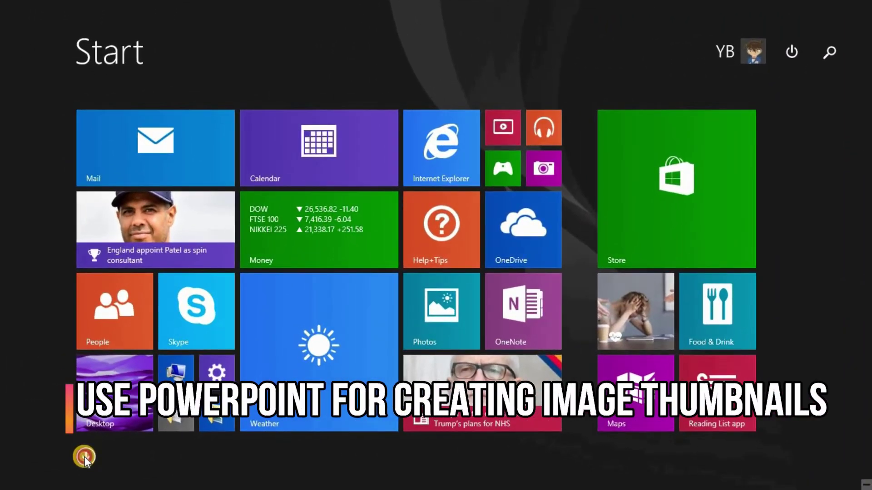
Launch PowerPoint 2016 from the Windows 8.1 Apps by name list.
click(84, 457)
key(Right)
key(Right)
key(Right)
key(Right)
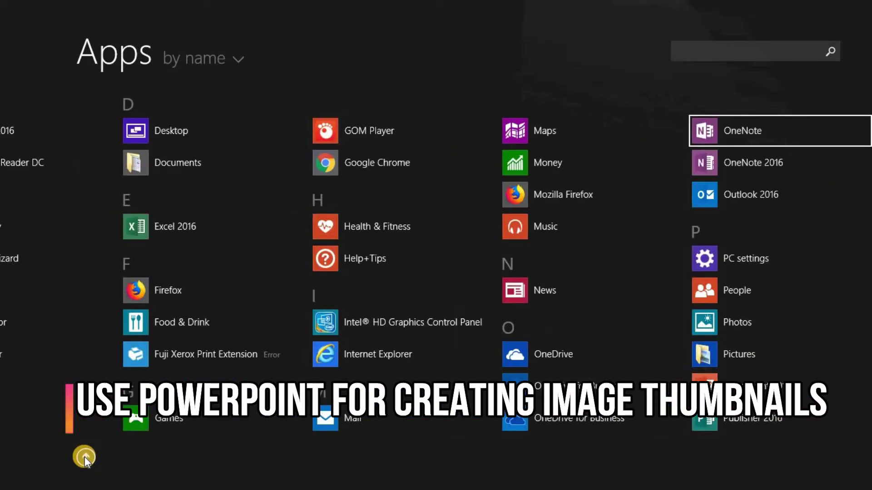
key(Right)
key(Left)
key(Down)
key(Down)
key(Down)
key(Down)
key(Down)
key(Down)
key(Down)
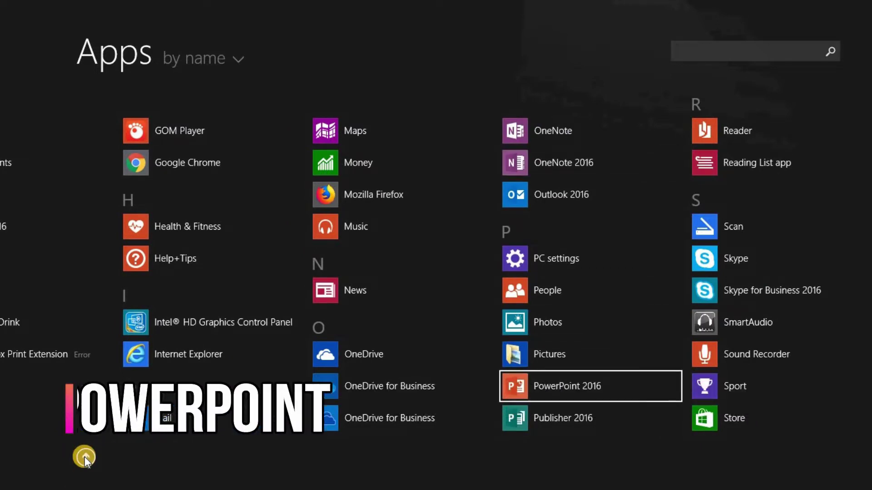
key(Return)
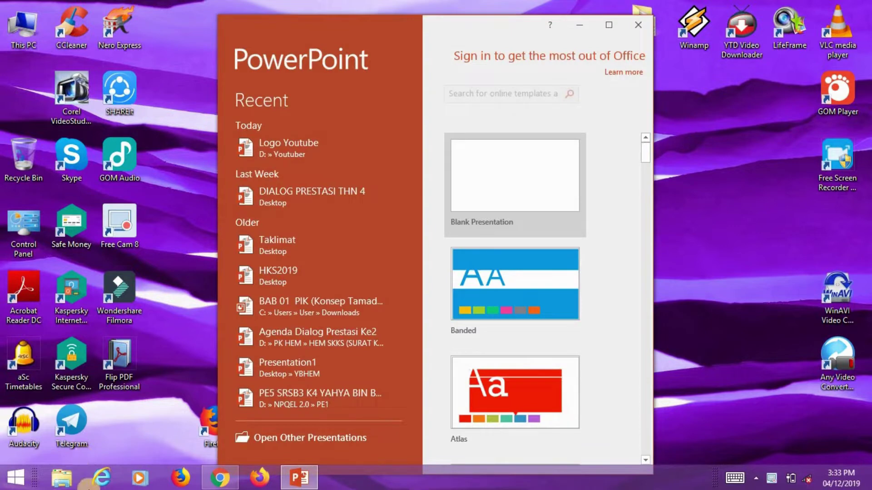
Start a maximized blank presentation and delete its title and subtitle placeholders.
click(520, 184)
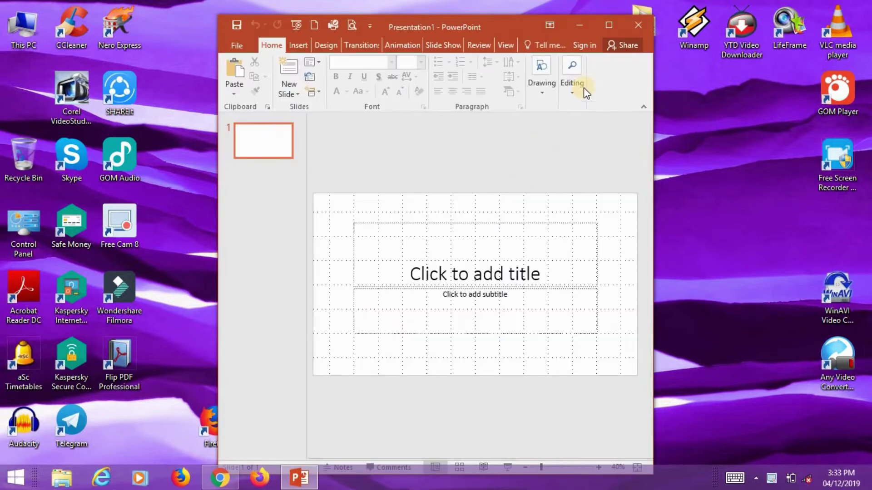
click(608, 25)
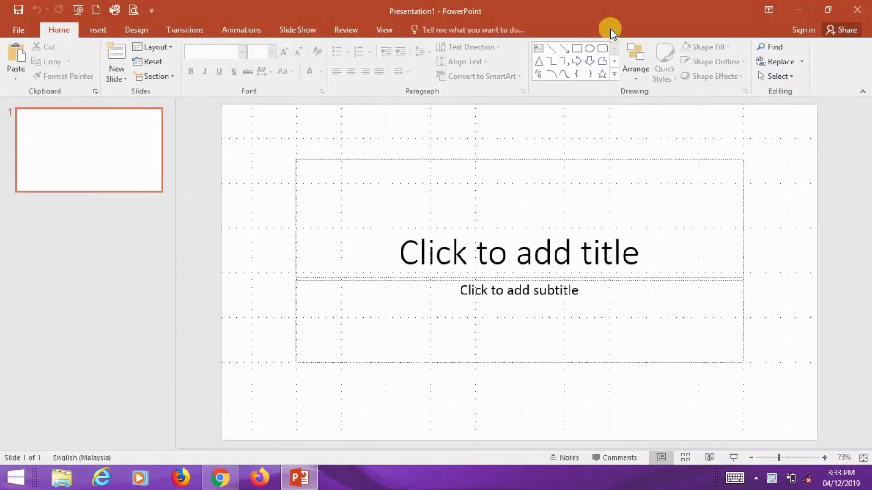
click(485, 158)
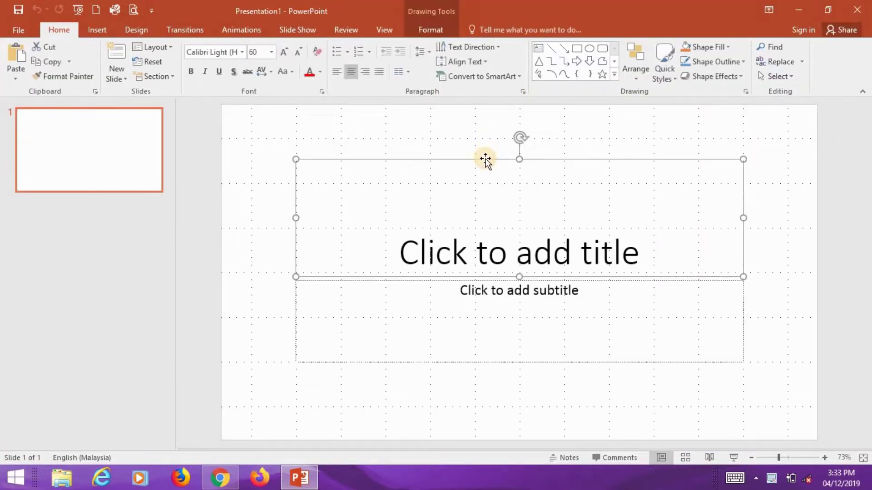
key(Delete)
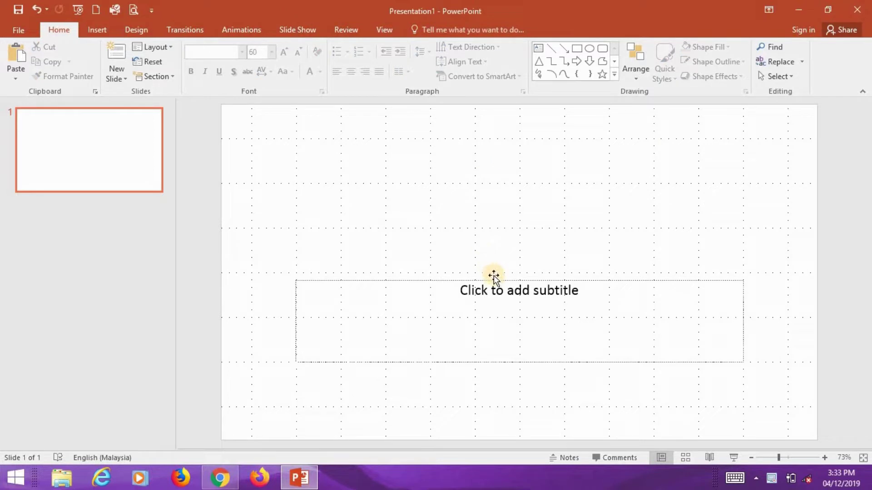
click(494, 278)
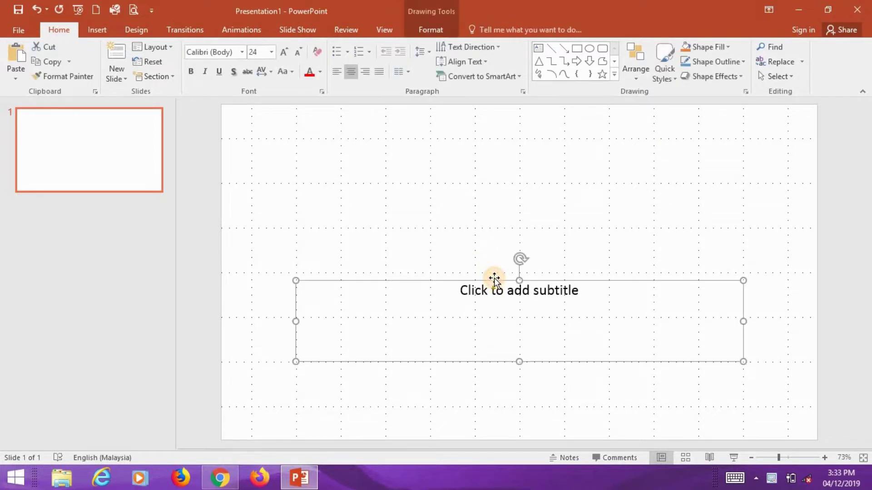
key(Delete)
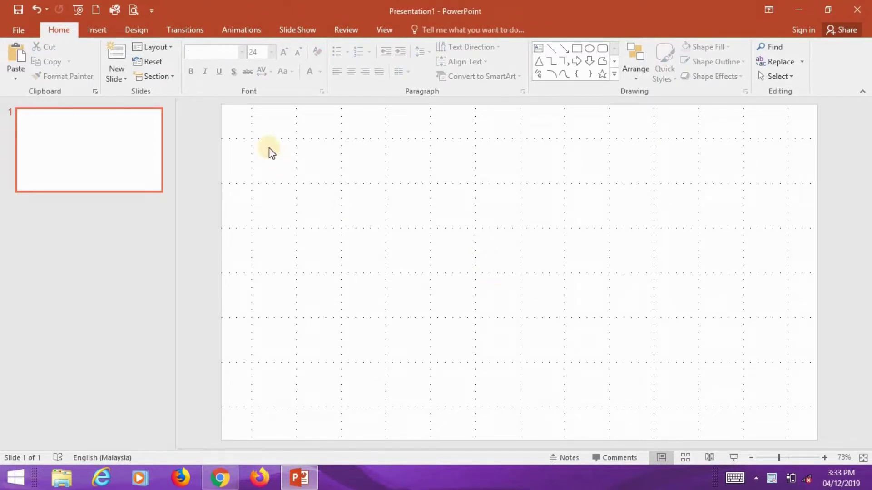
Fill the slide background with solid standard red using Format Background.
right_click(268, 148)
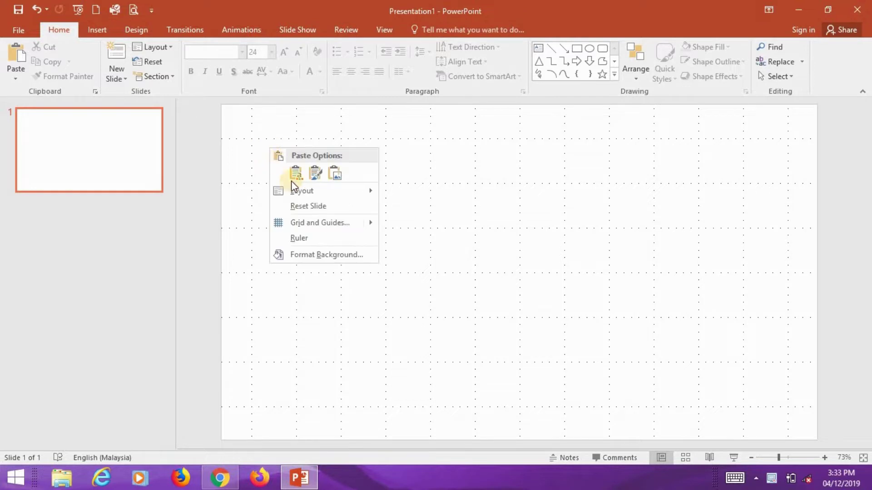
click(315, 255)
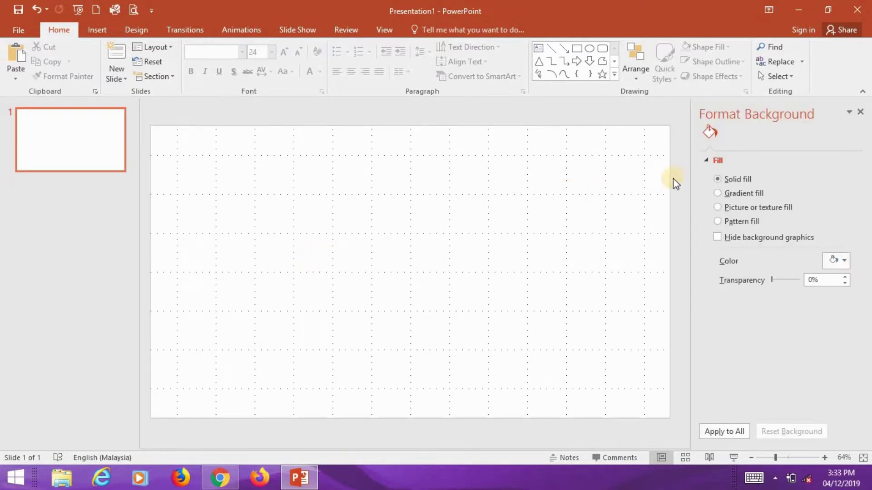
click(843, 260)
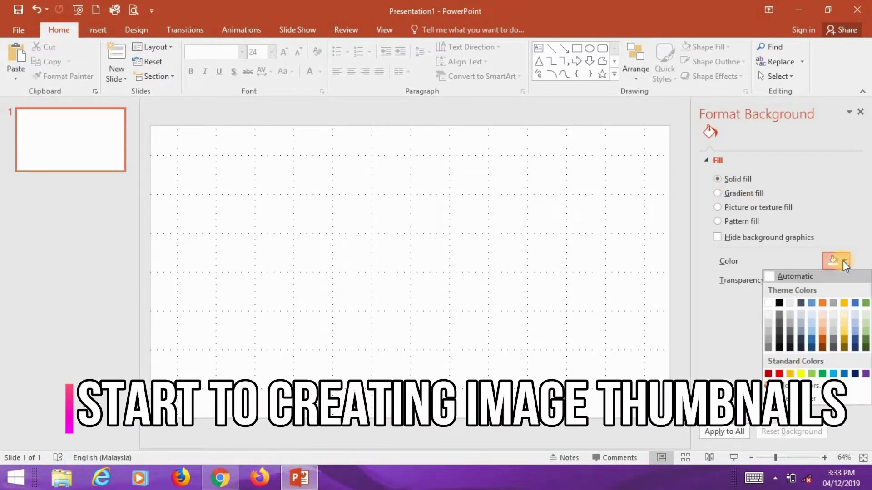
click(779, 374)
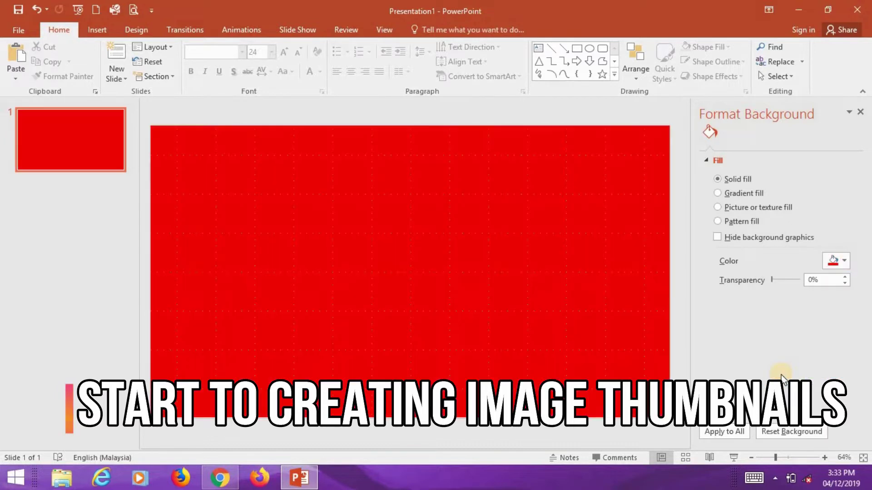
click(860, 111)
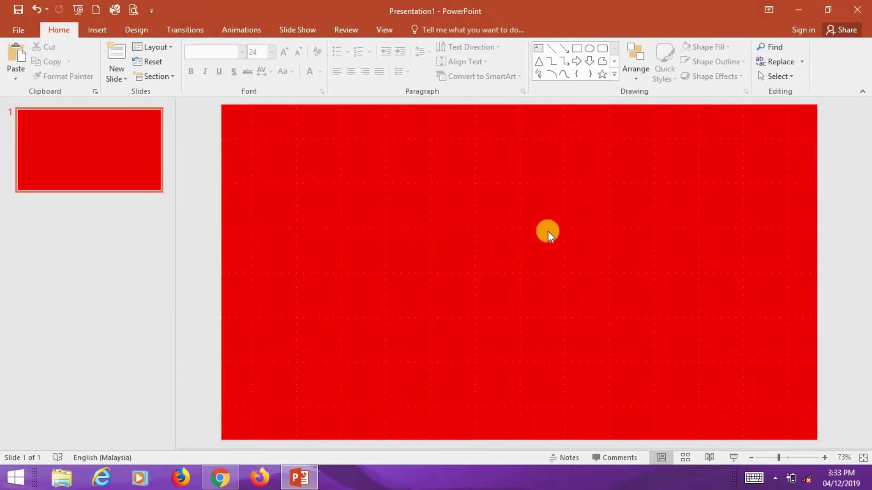
click(104, 27)
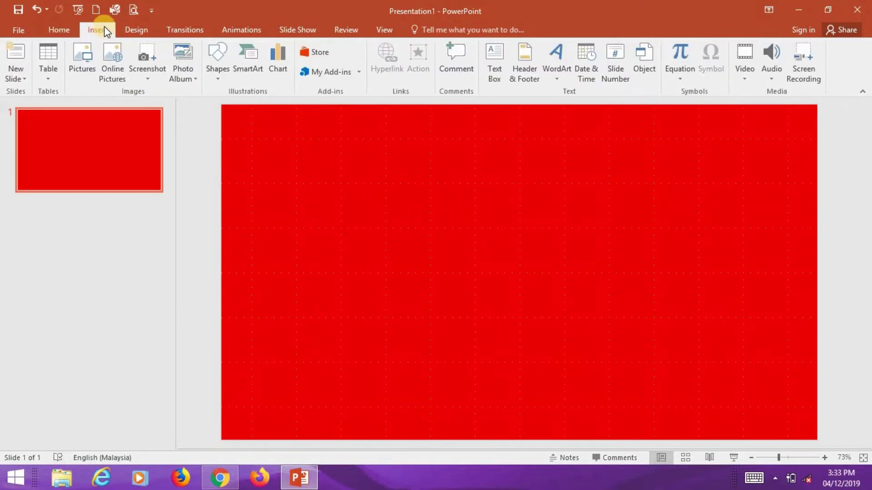
Draw a 2.1" by 12.11" rounded rectangle banner across the top of the slide.
click(216, 59)
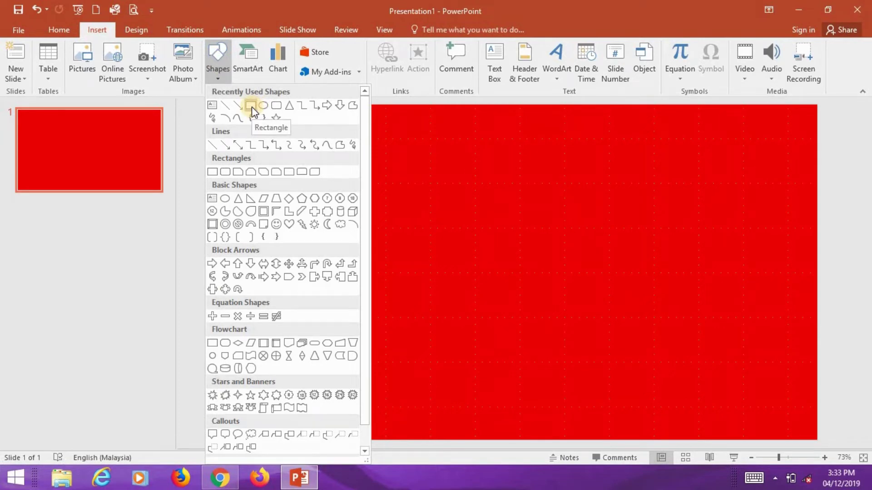
click(273, 106)
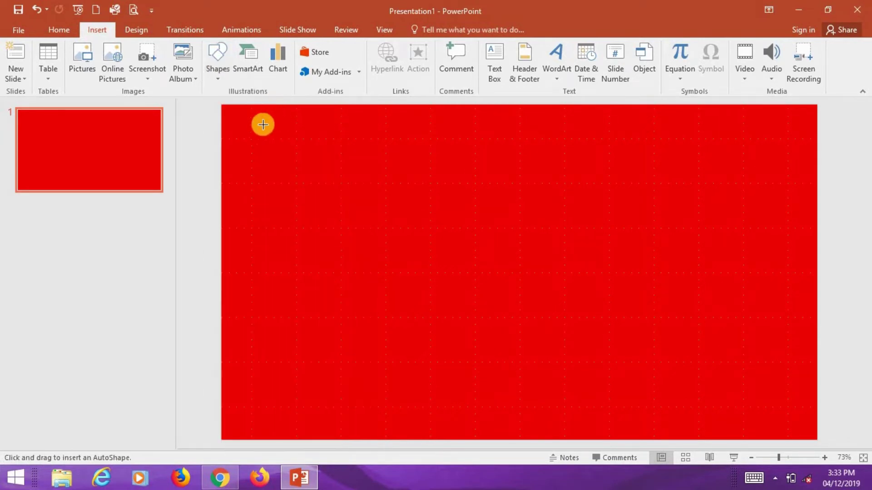
drag(252, 129, 696, 237)
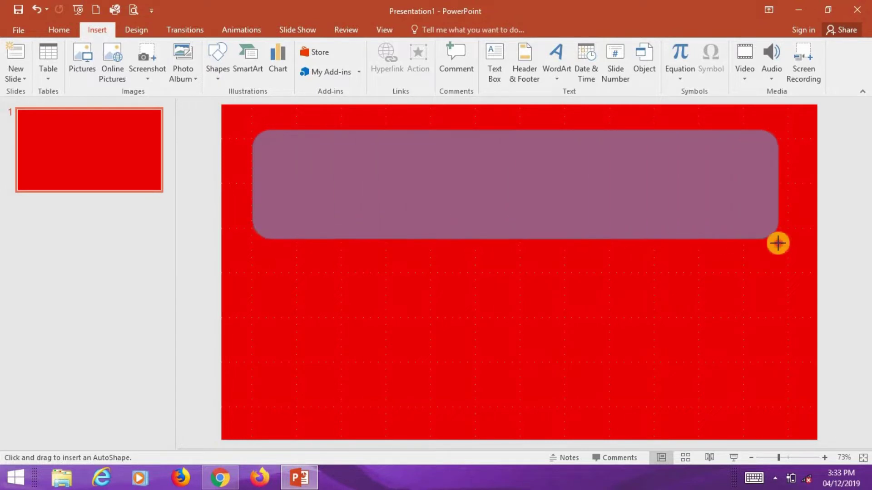
mouse_move(697, 237)
mouse_down()
mouse_move(792, 242)
mouse_move(793, 221)
mouse_up()
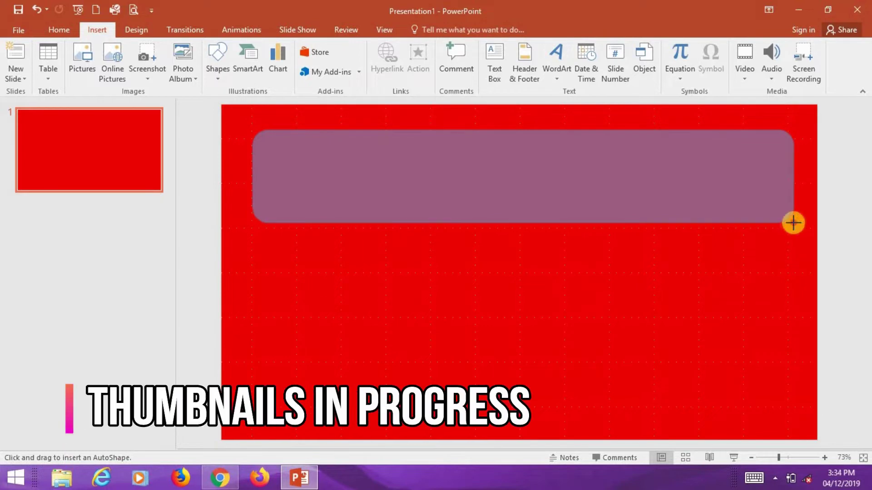
drag(793, 221, 793, 224)
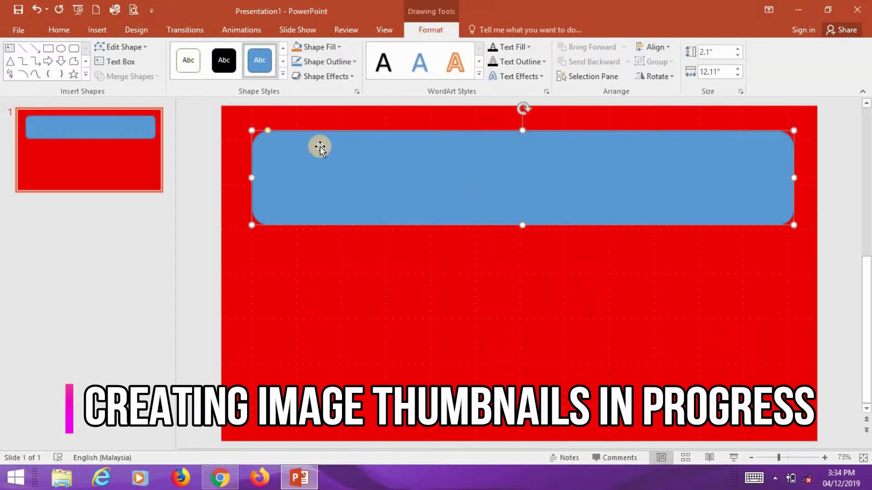
Fill the banner white and draw a slightly smaller rounded rectangle inside it.
click(311, 49)
click(297, 74)
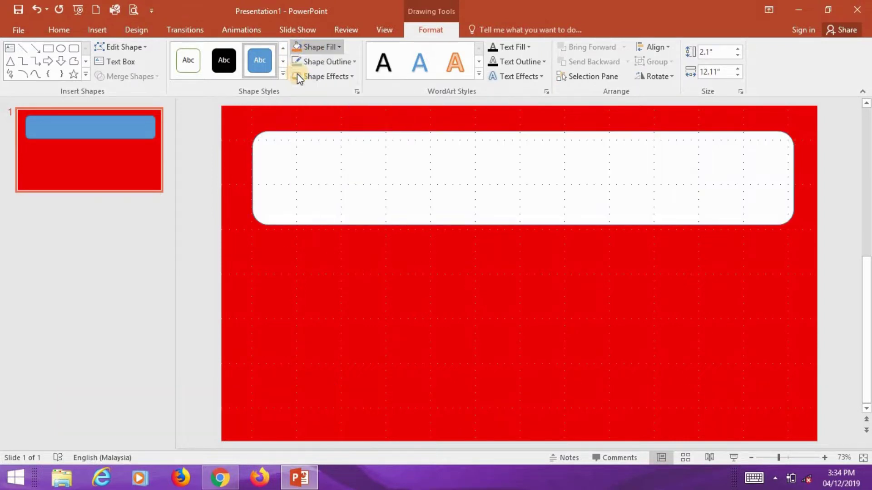
click(72, 48)
drag(261, 138, 787, 221)
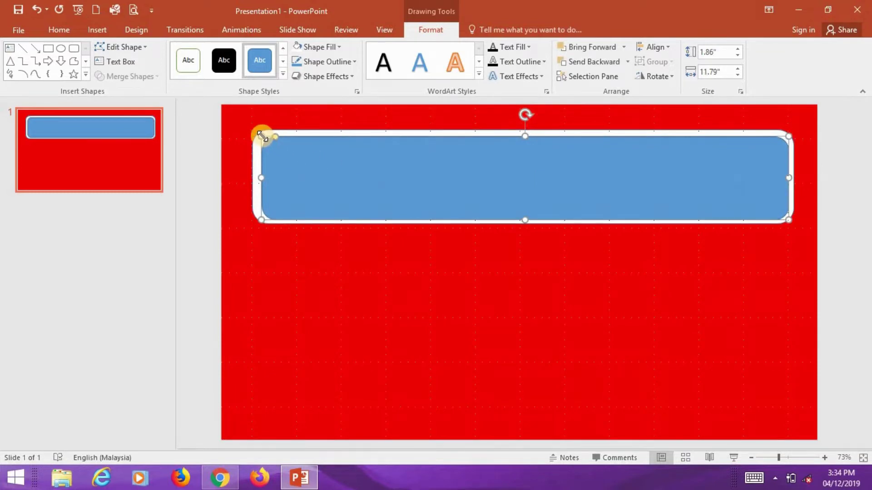
drag(261, 137, 258, 134)
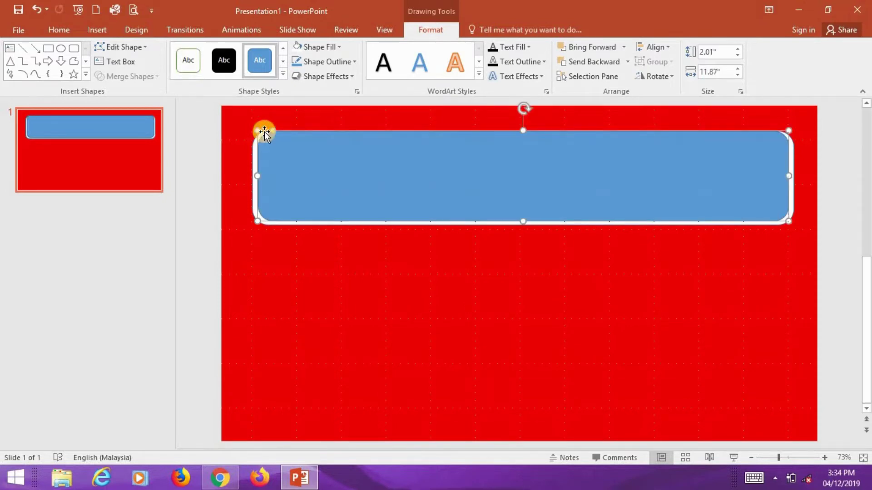
drag(523, 131, 525, 135)
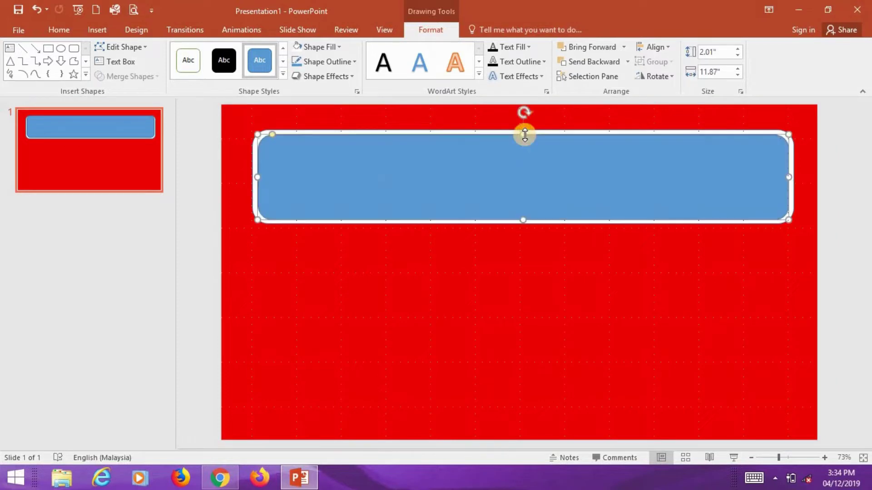
Remove the 1.9" by 11.87" inner rectangle's outline and fill it black.
click(339, 64)
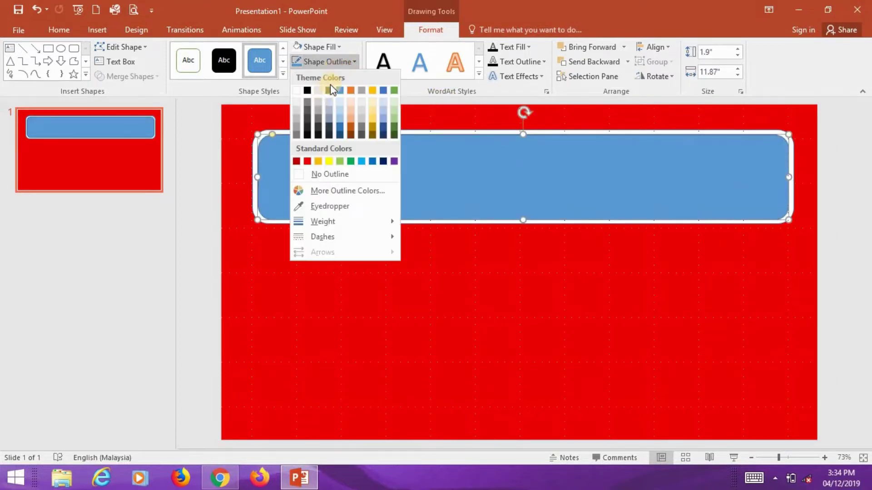
click(331, 174)
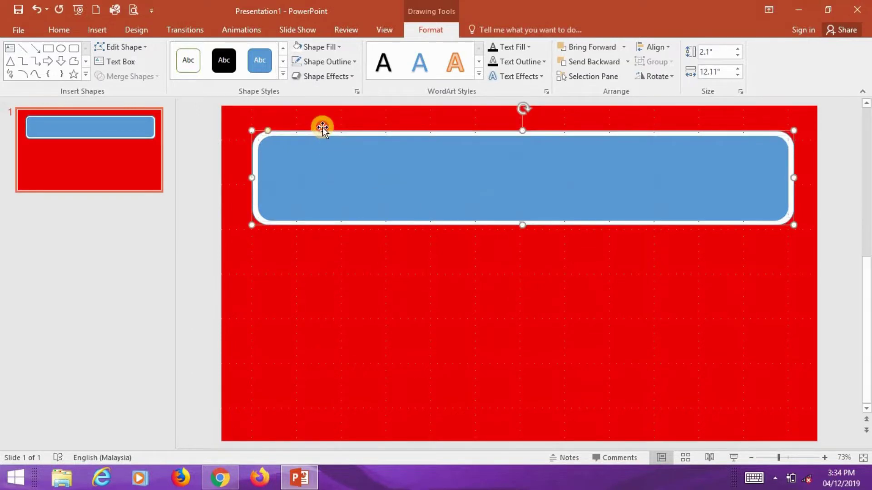
click(313, 62)
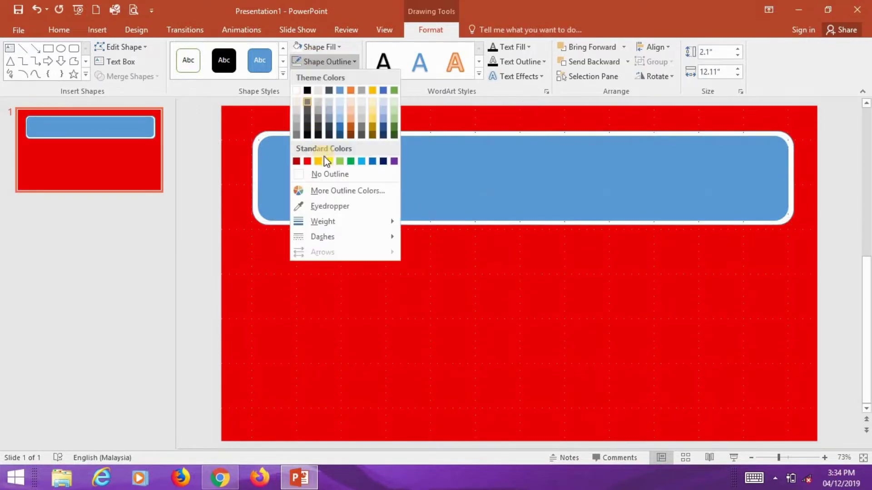
click(330, 175)
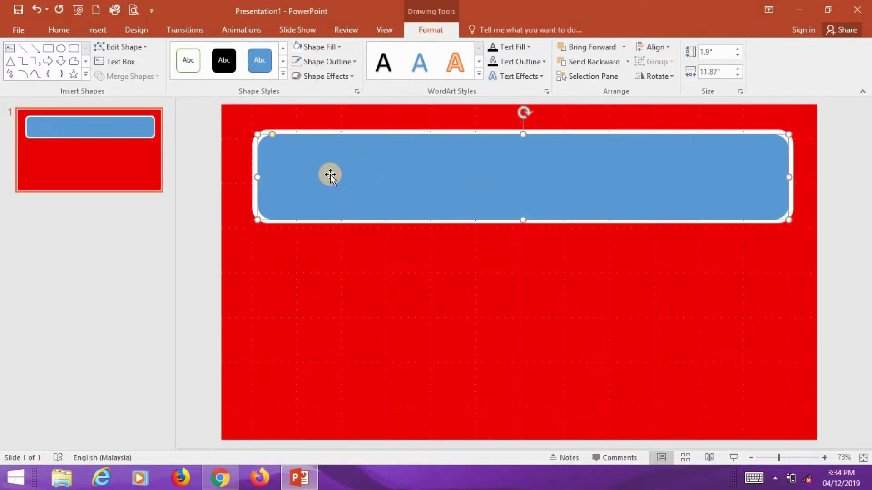
click(309, 43)
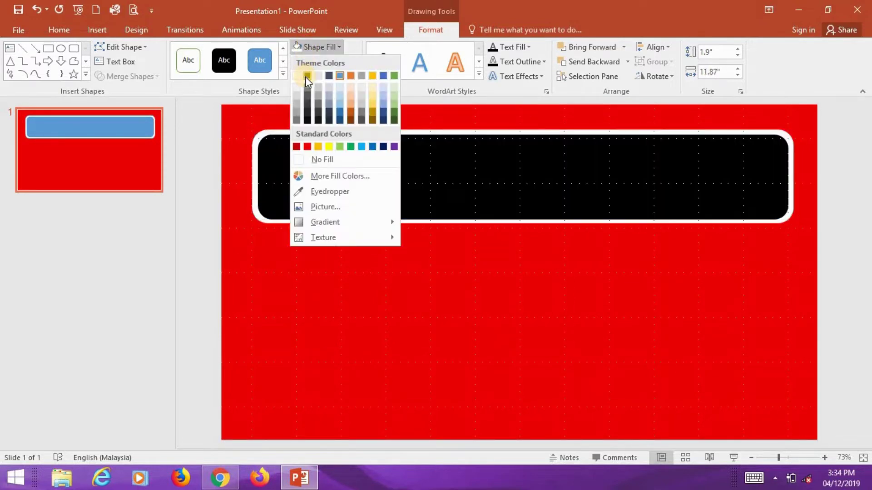
click(307, 76)
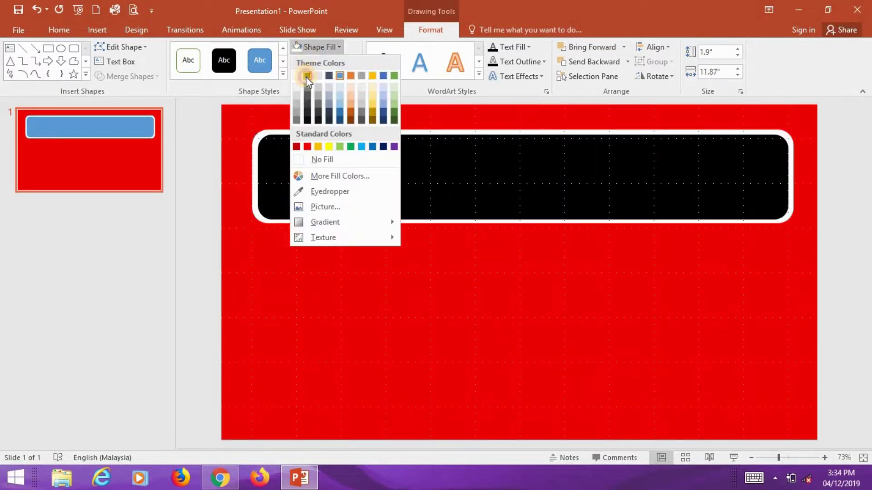
click(102, 31)
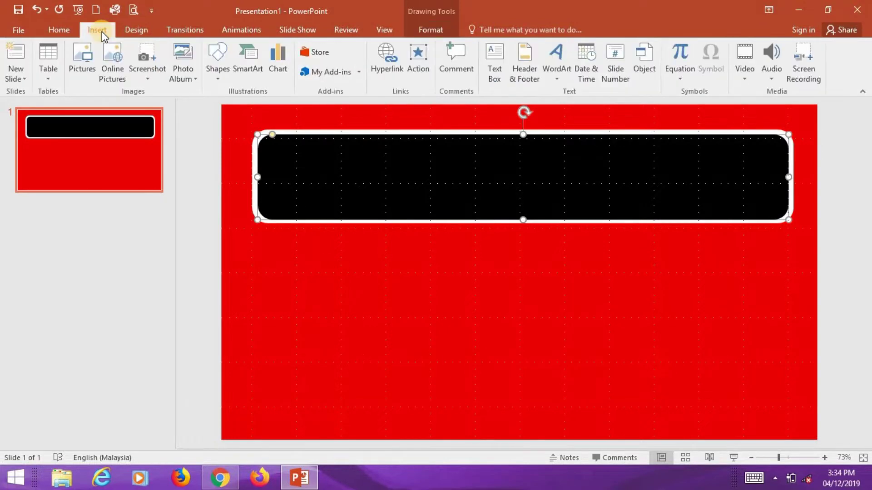
Insert a WordArt reading 'DOWNLOAD' and move it onto the black bar.
click(552, 61)
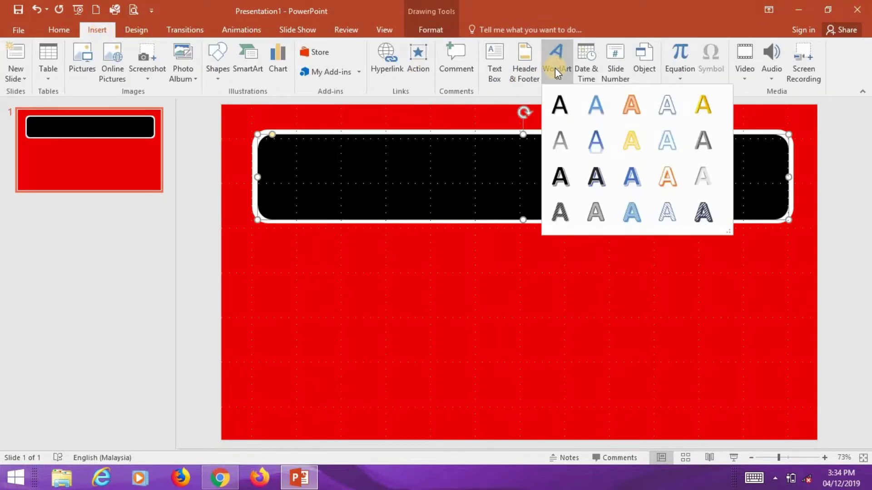
click(663, 109)
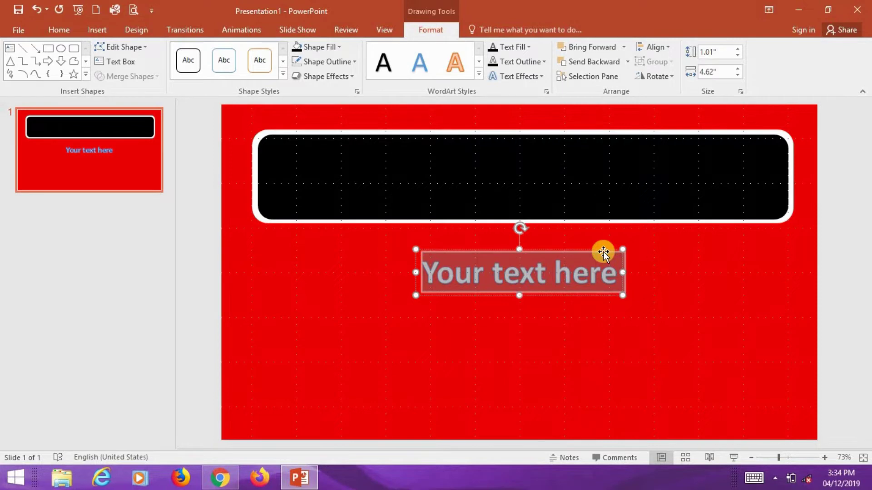
text(DOWN)
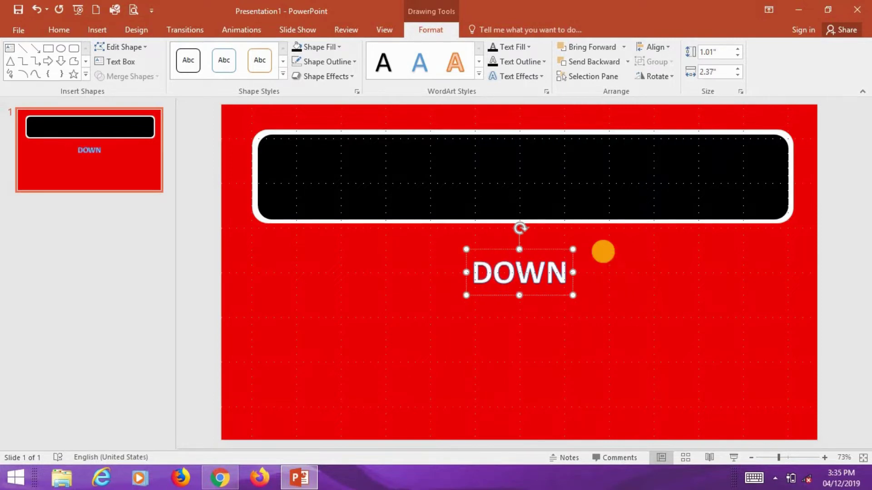
text(LOAD)
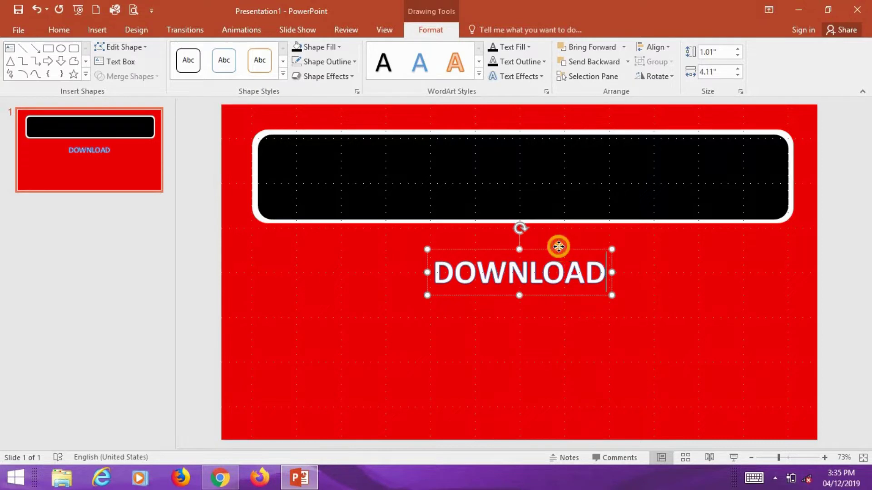
drag(563, 250, 454, 168)
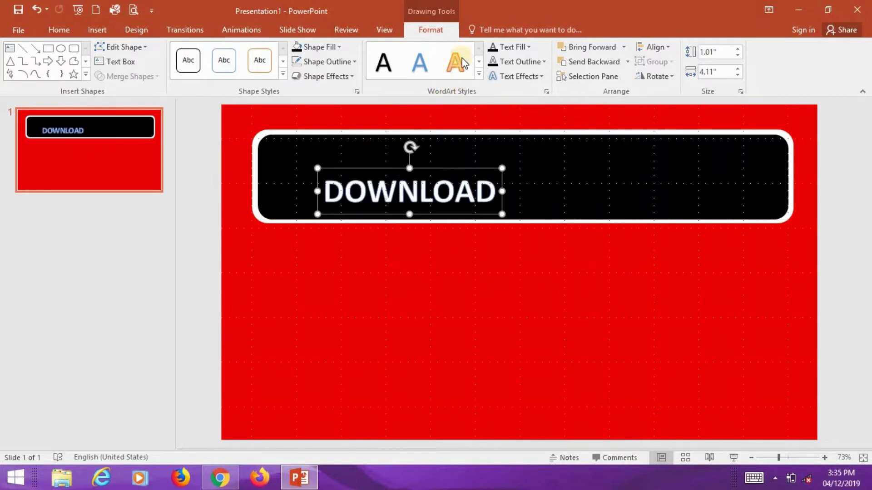
Make the DOWNLOAD text yellow with no outline.
click(504, 47)
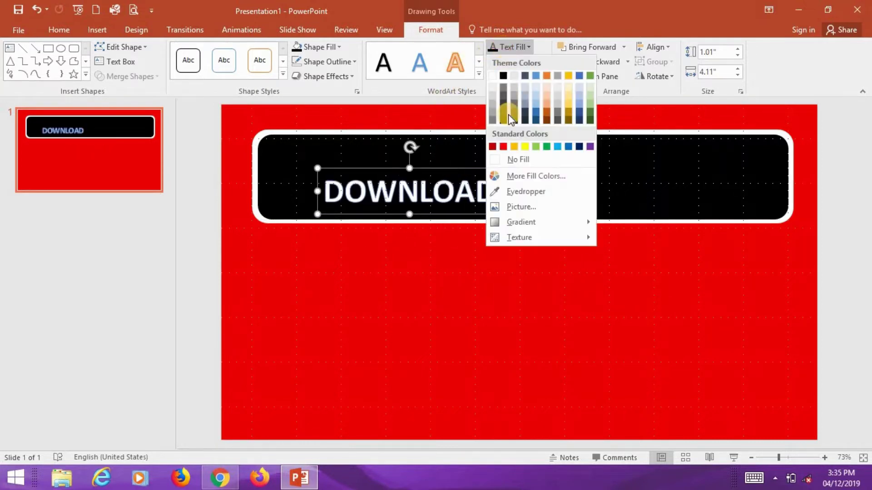
click(525, 146)
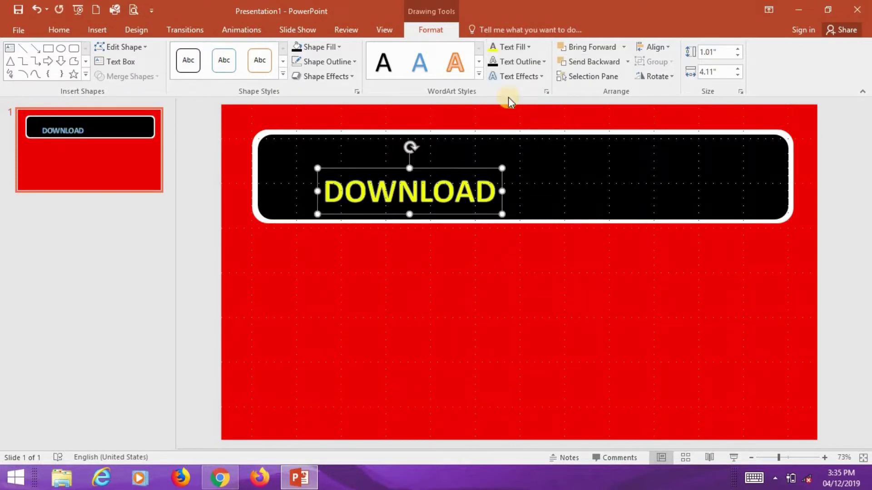
click(506, 64)
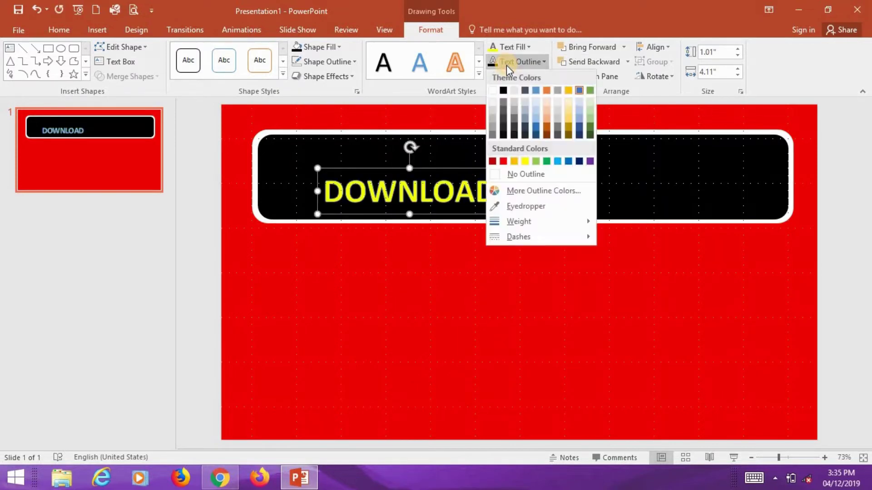
click(512, 174)
drag(464, 162, 430, 142)
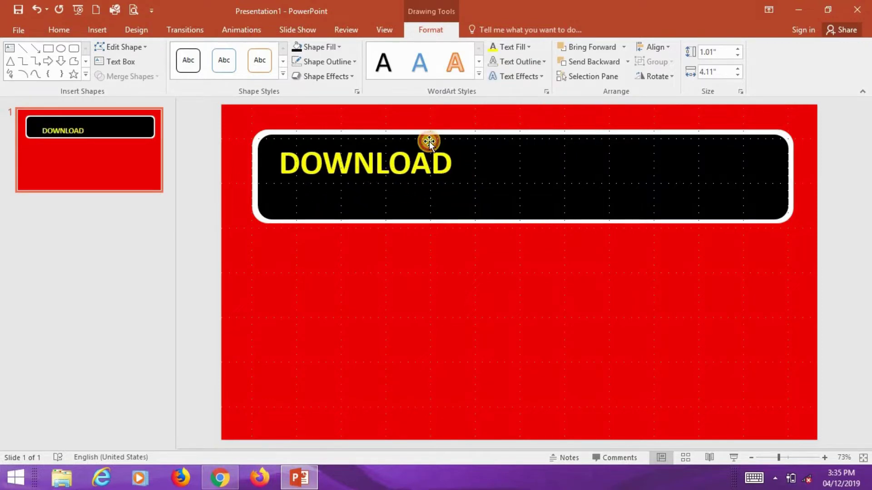
Enlarge the DOWNLOAD text to size 166 and fit it inside the black bar.
click(61, 32)
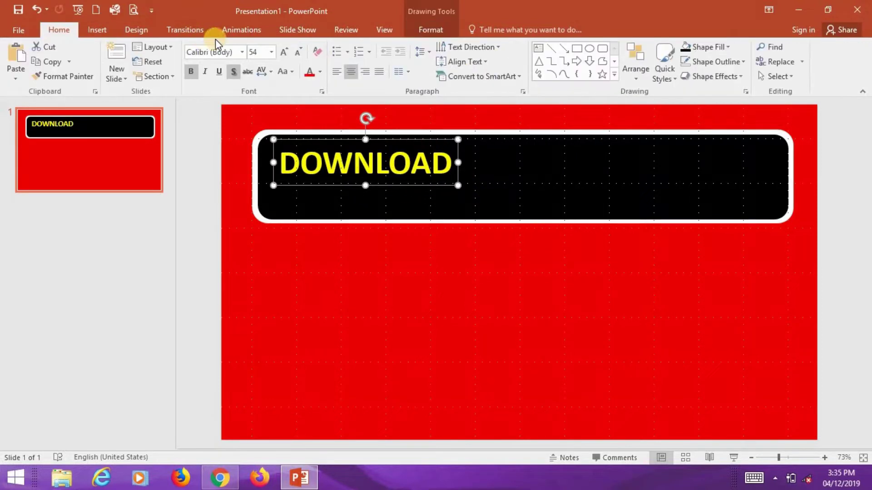
click(283, 54)
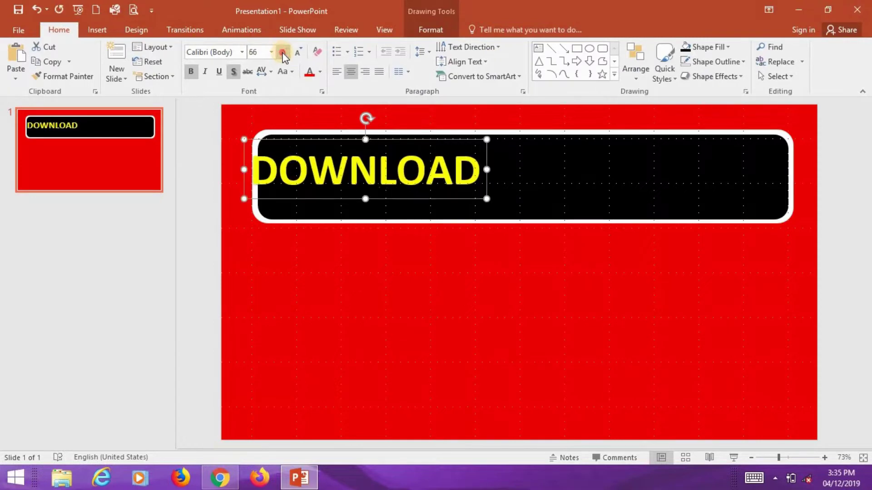
click(283, 54)
click(283, 55)
click(283, 54)
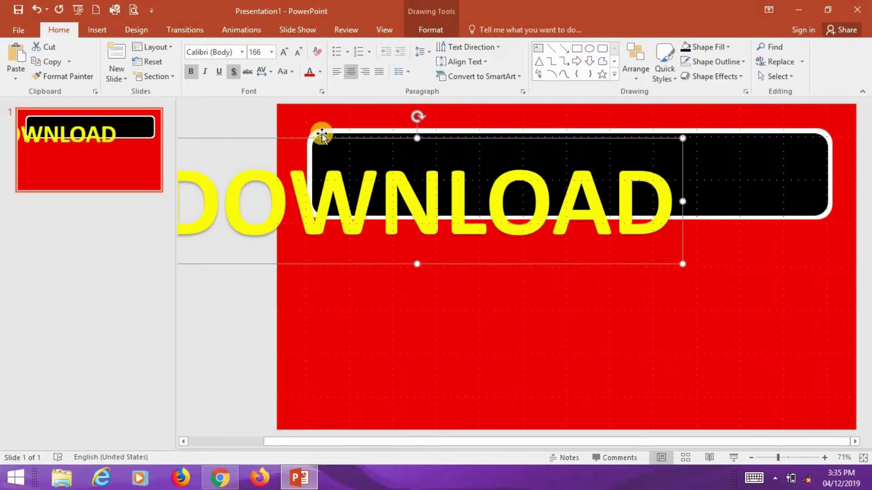
drag(320, 134, 479, 116)
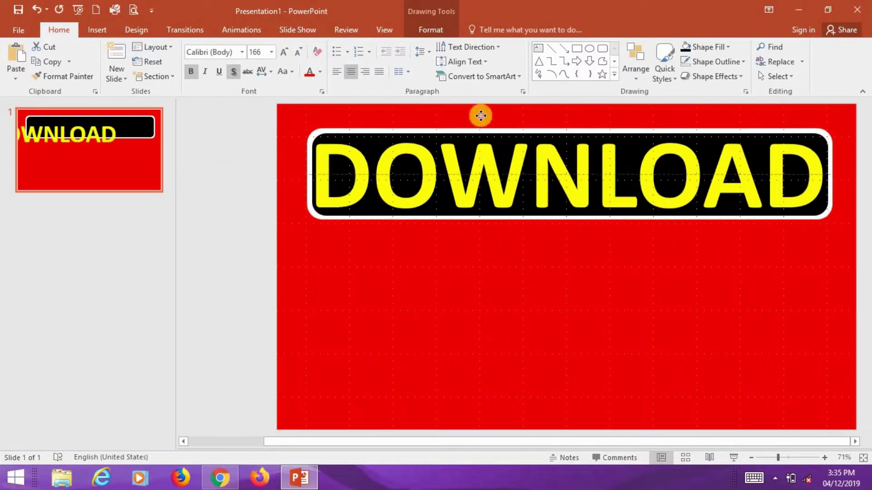
drag(479, 116, 481, 111)
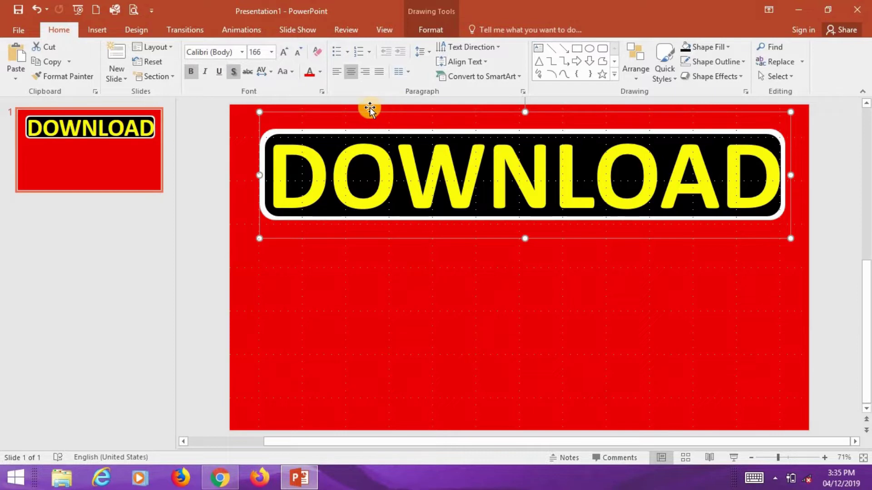
key(ctrl+z)
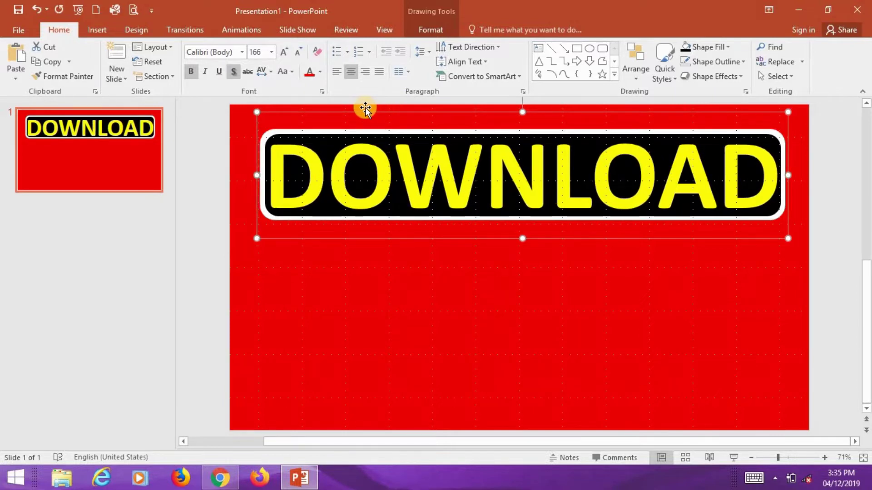
click(385, 266)
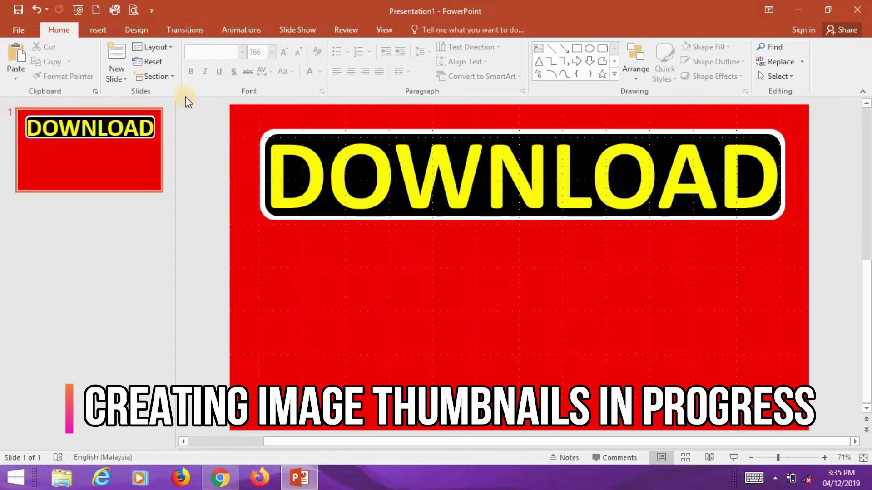
Draw a 4.54" by 4.74" black circle below the banner on the left.
click(104, 27)
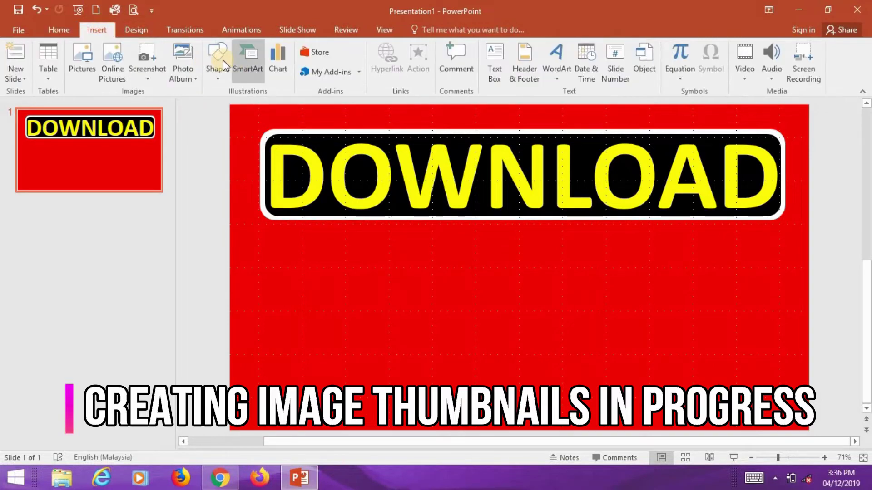
click(217, 56)
click(267, 106)
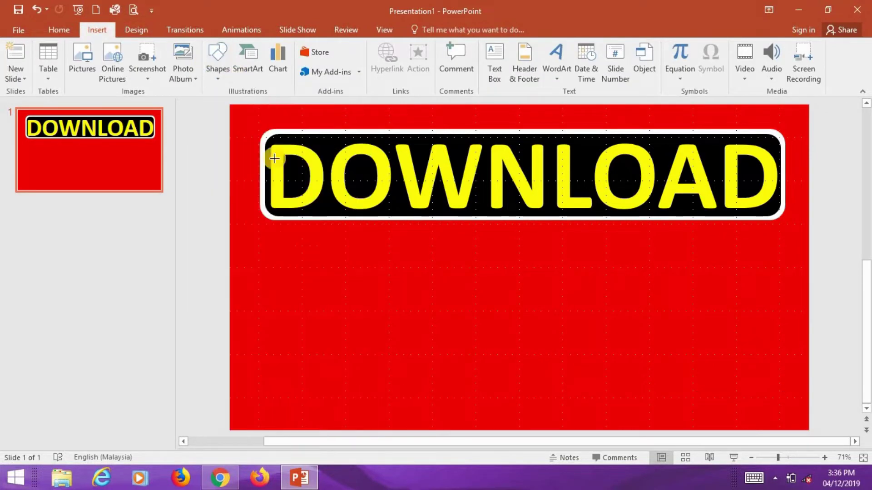
drag(259, 228, 480, 429)
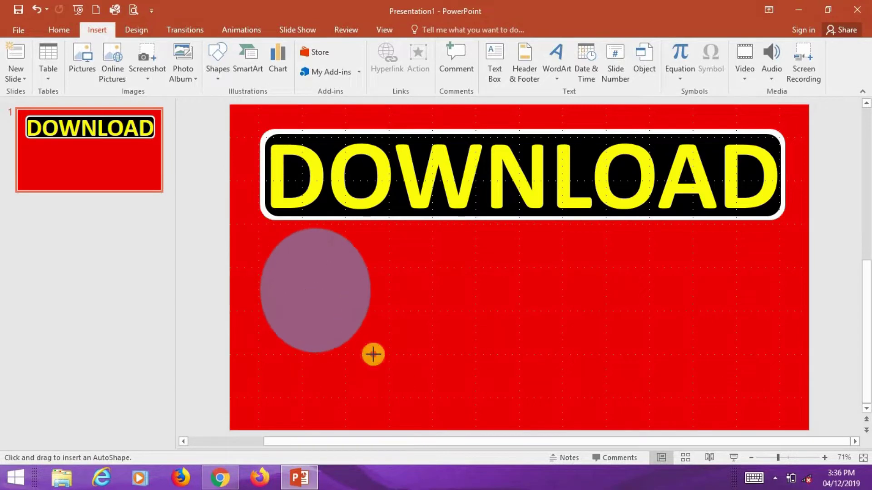
drag(484, 436, 466, 427)
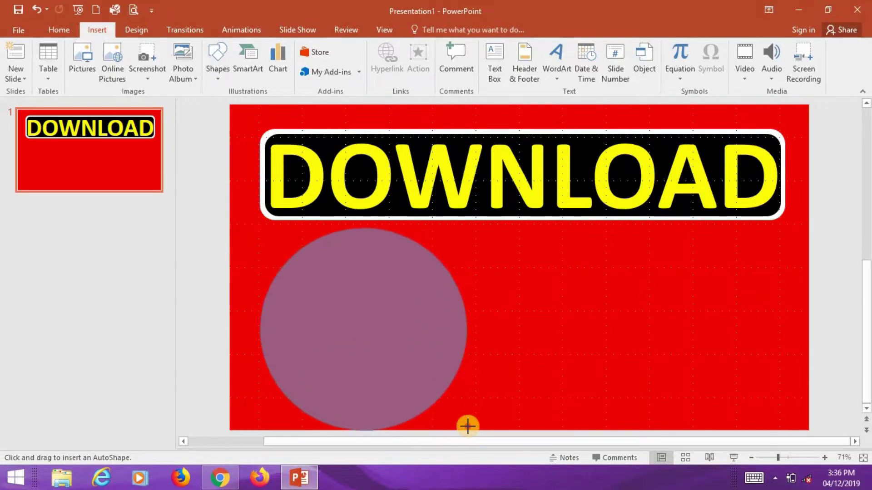
drag(466, 427, 465, 426)
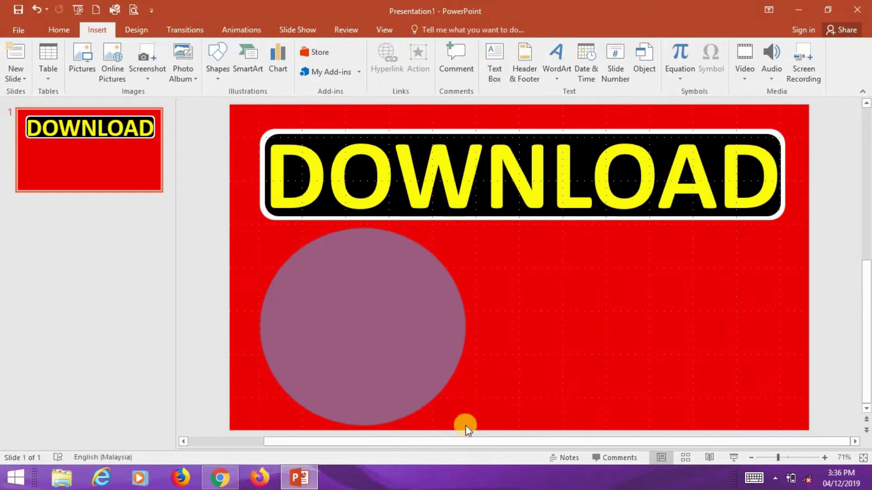
click(775, 479)
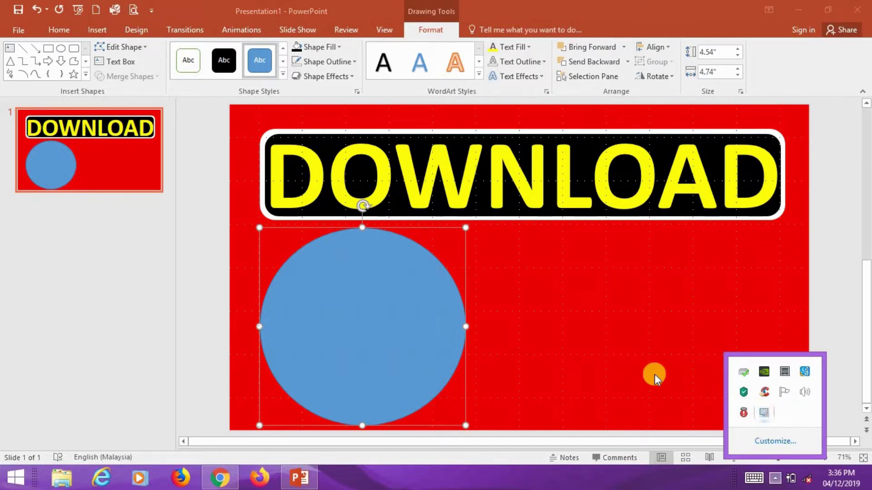
click(565, 323)
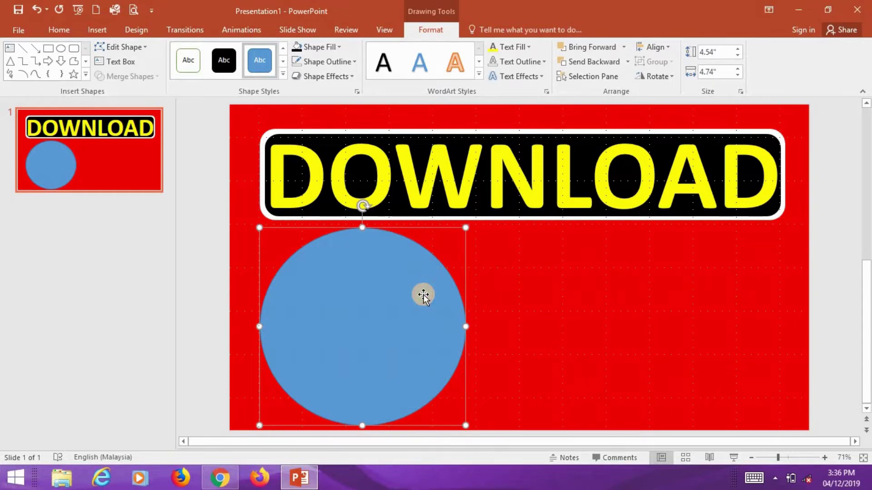
click(299, 45)
click(107, 27)
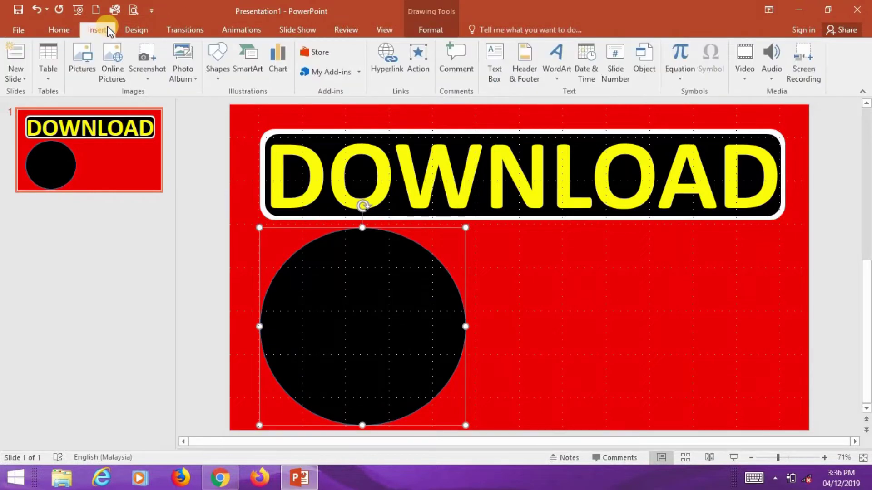
Draw a 4.24" by 4.47" white circle inside the black one.
click(223, 72)
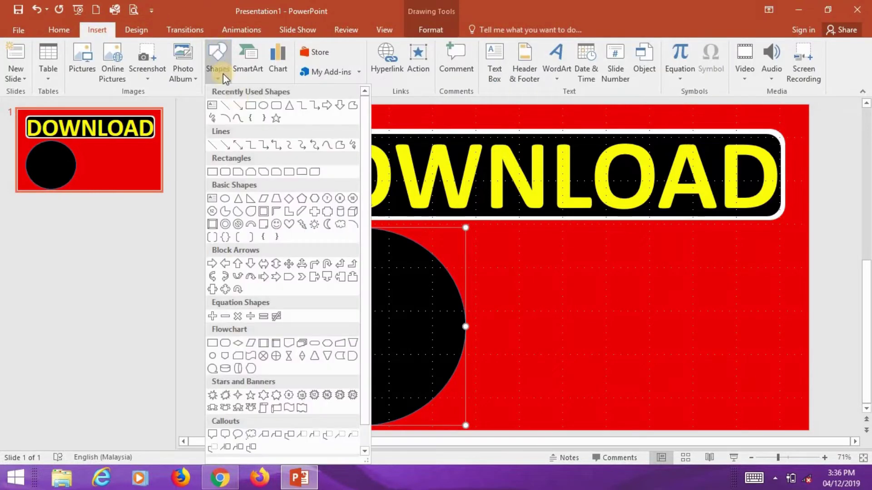
click(259, 107)
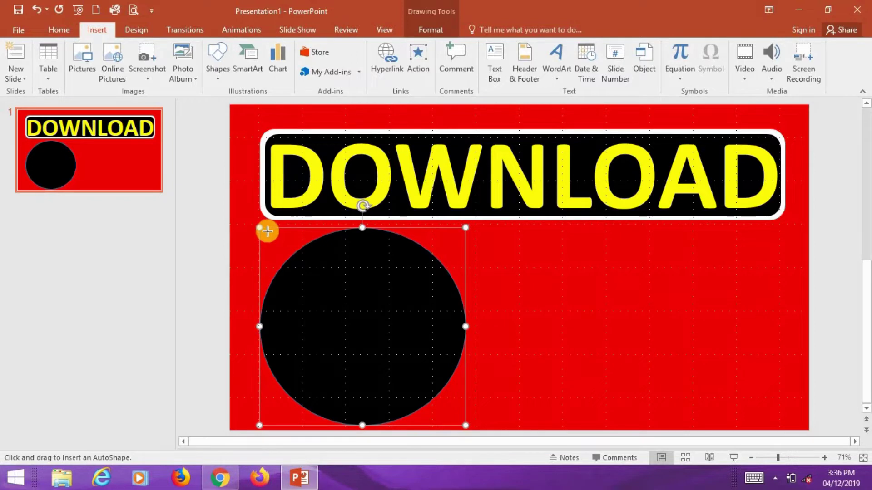
drag(265, 233, 461, 412)
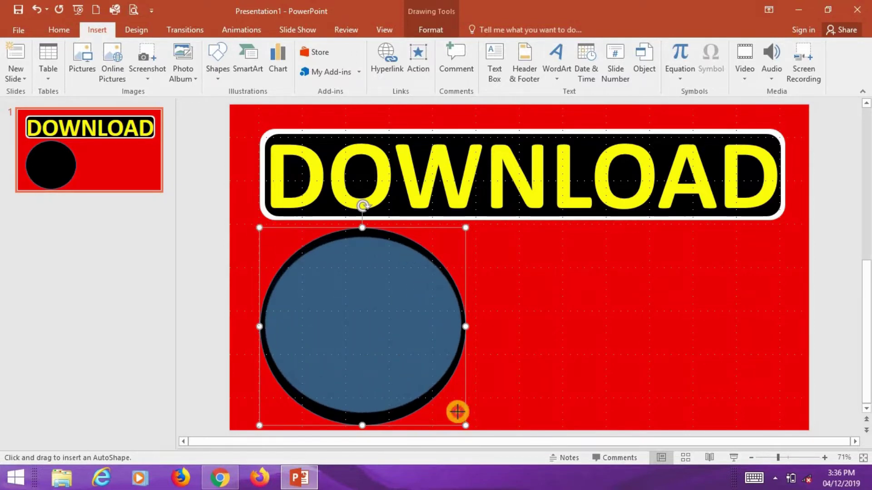
drag(460, 412, 459, 421)
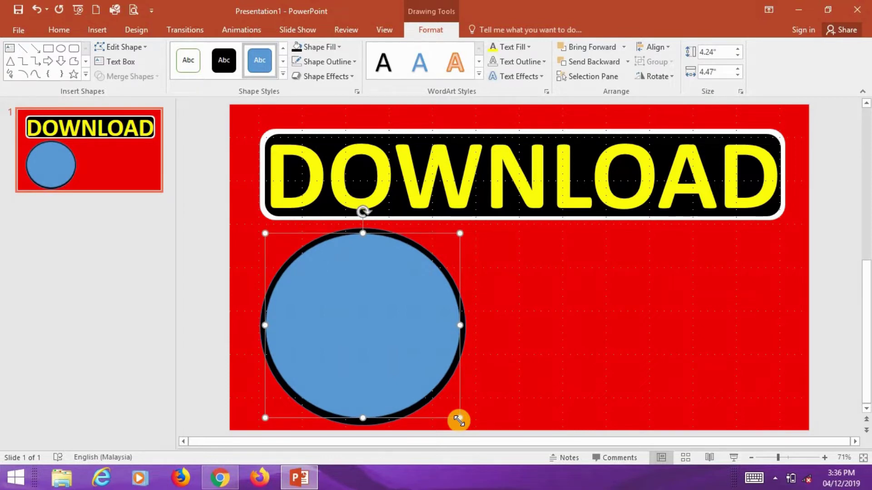
click(312, 49)
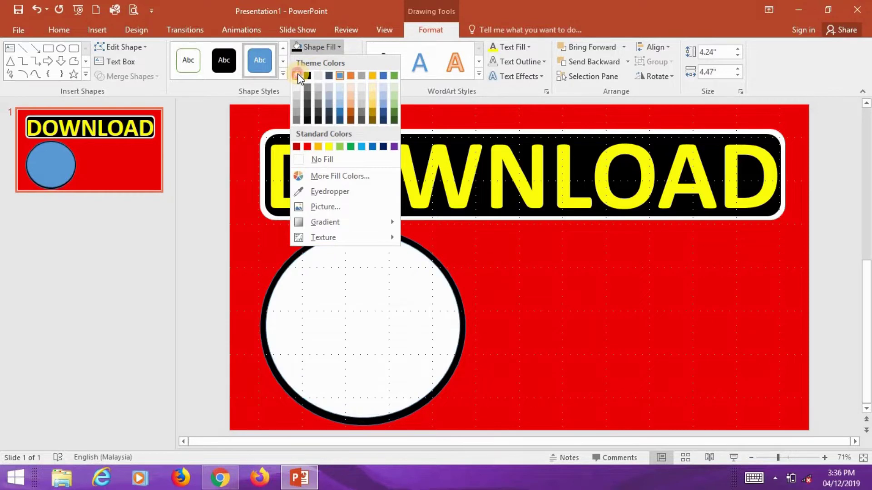
click(297, 75)
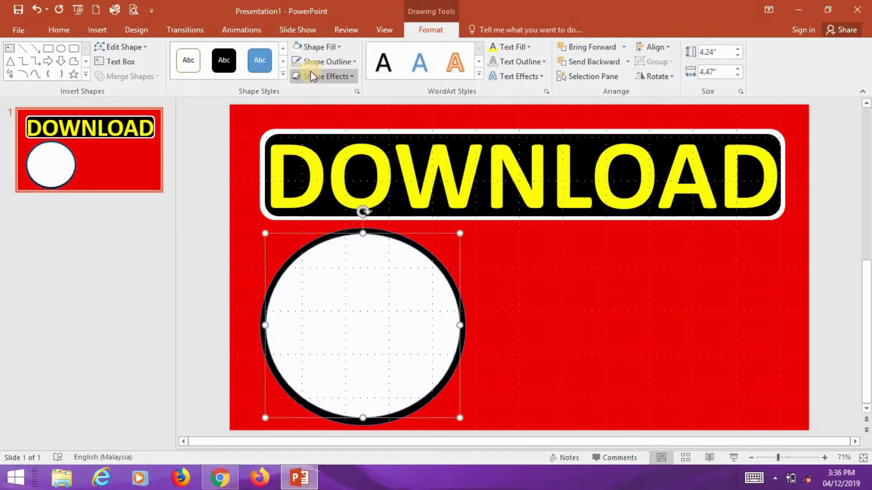
Set the white circle's outline colour so a thick black ring surrounds it.
click(310, 63)
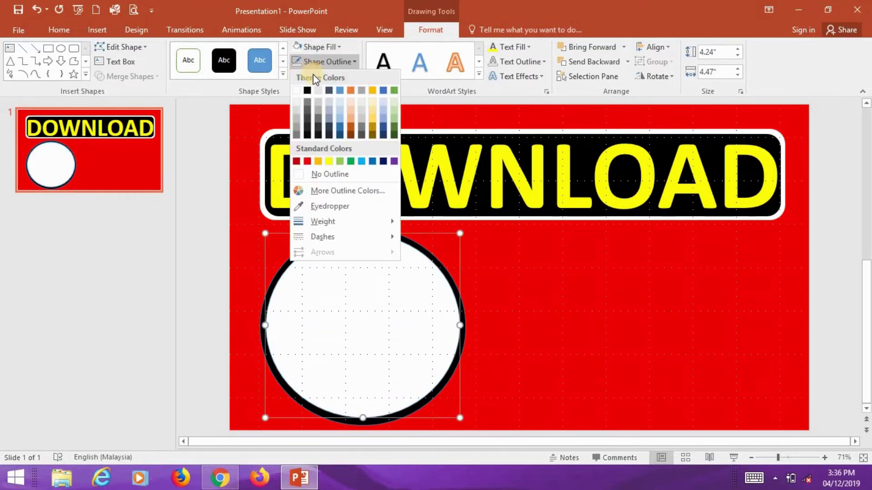
click(328, 174)
click(336, 229)
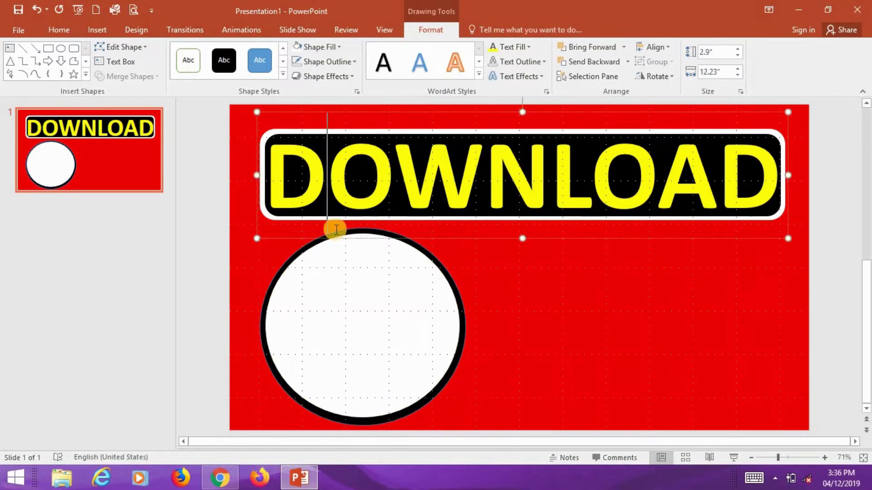
click(292, 254)
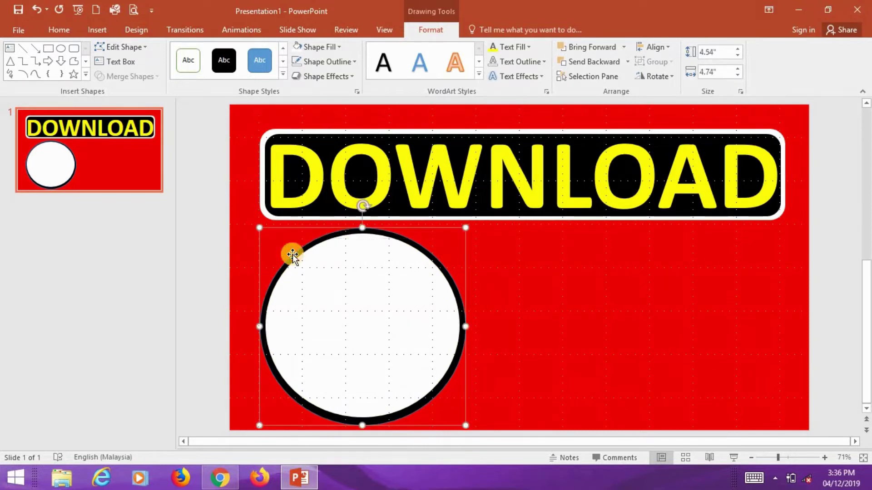
click(310, 62)
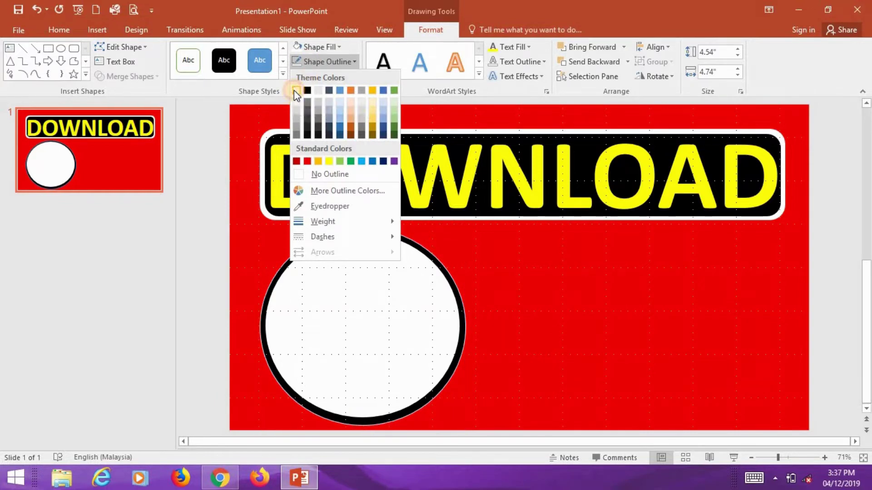
click(294, 91)
click(219, 189)
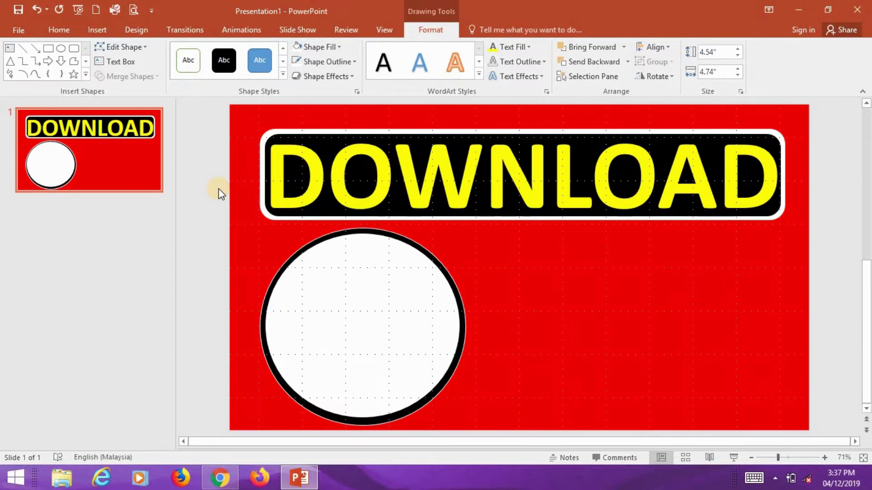
Draw an isosceles triangle inside the white circle.
click(106, 25)
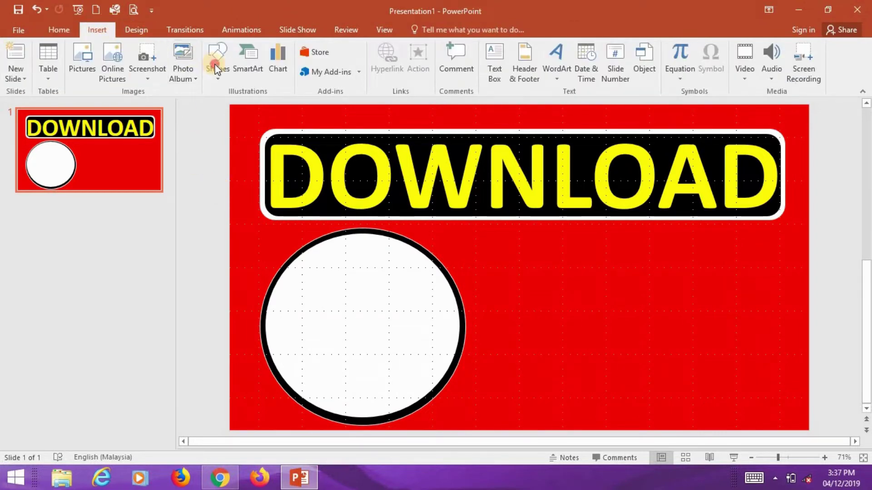
click(216, 67)
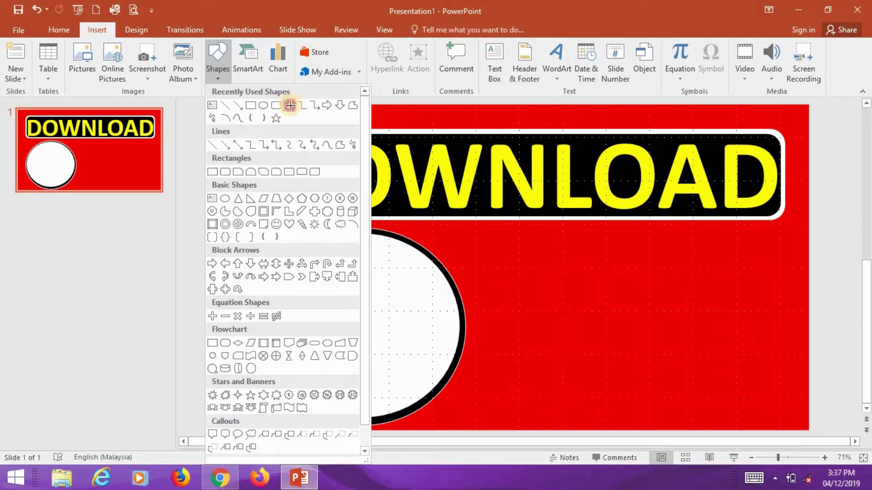
click(290, 105)
drag(313, 265, 457, 380)
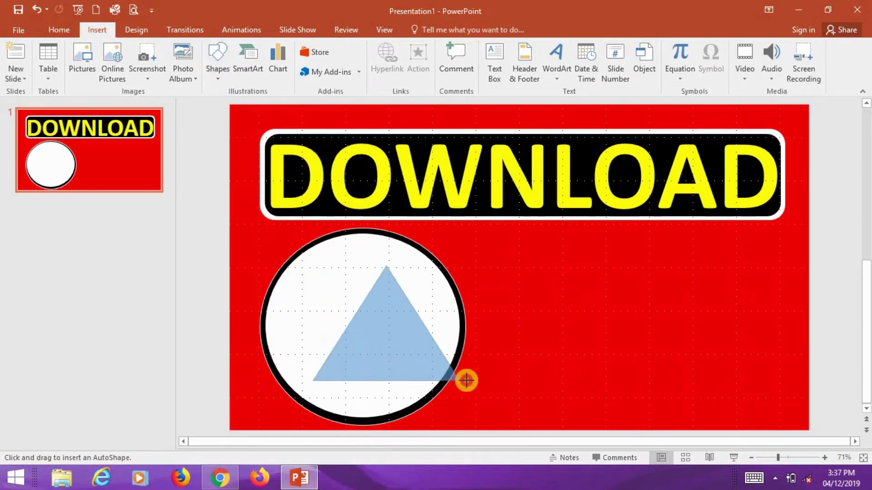
drag(458, 380, 466, 382)
drag(424, 365, 391, 346)
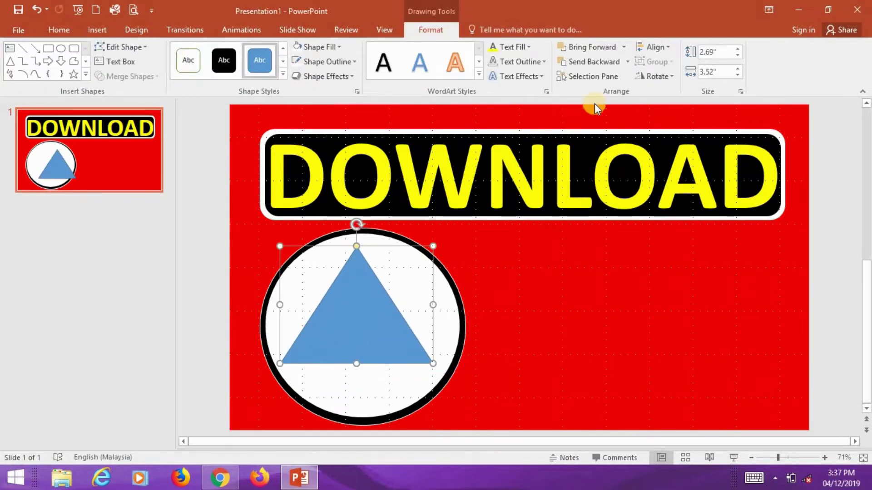
Rotate the triangle right 90°, centre it in the circle, and fill it red.
click(653, 76)
click(657, 94)
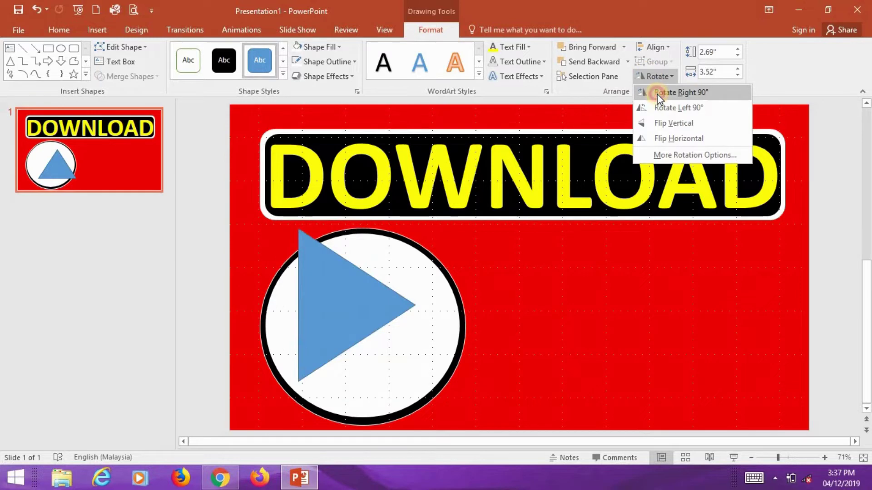
drag(366, 293, 387, 312)
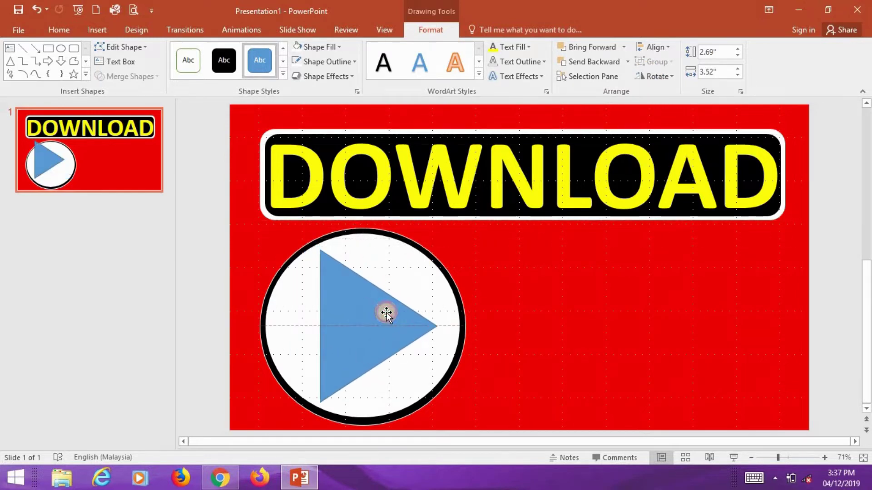
drag(387, 311, 387, 313)
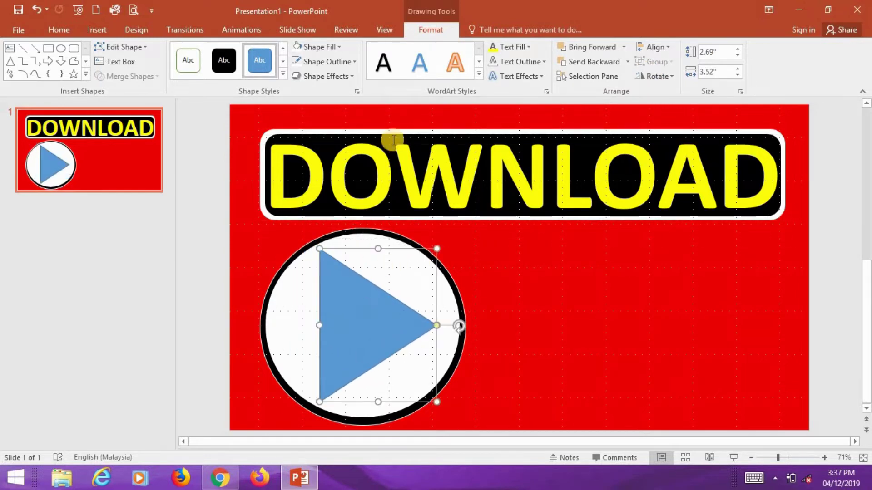
click(314, 48)
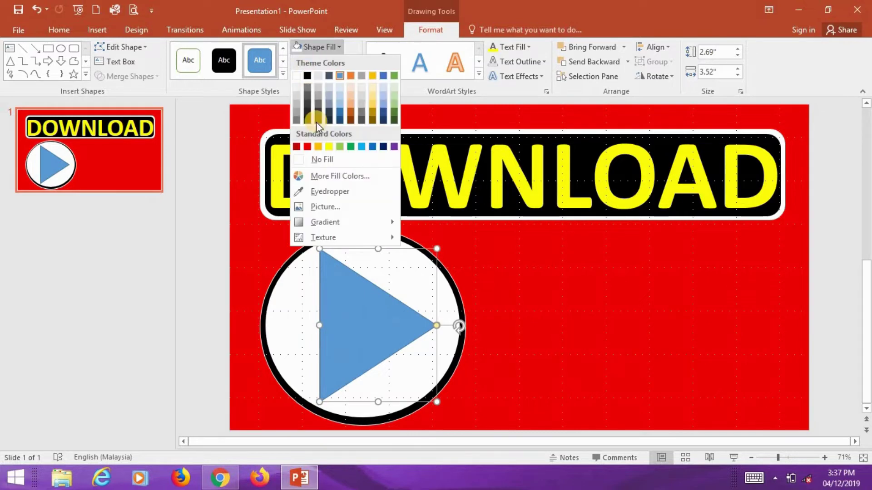
click(307, 146)
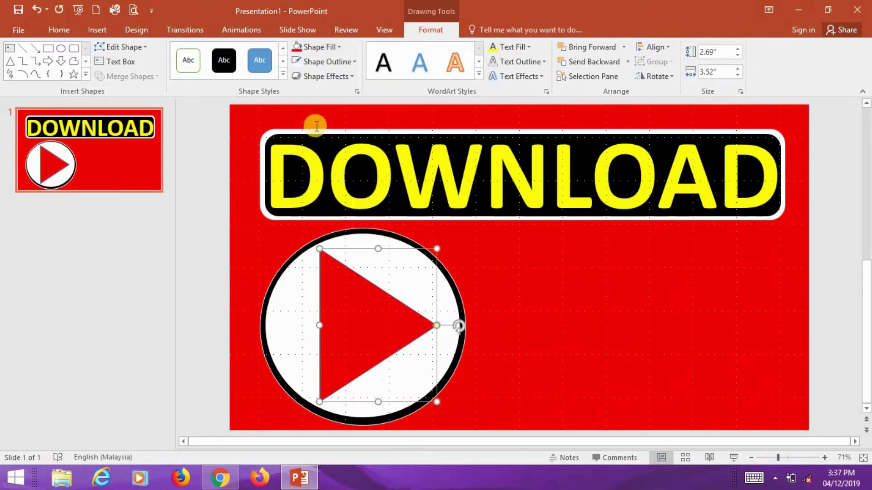
click(516, 77)
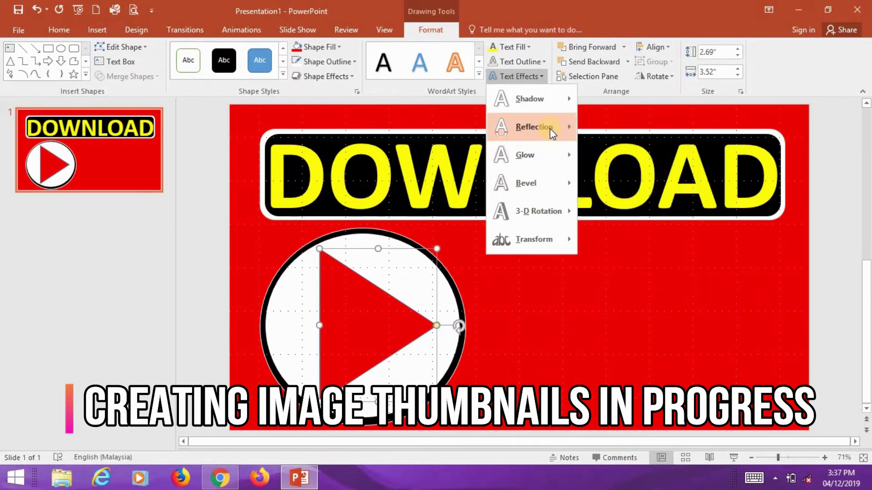
mouse_move(529, 99)
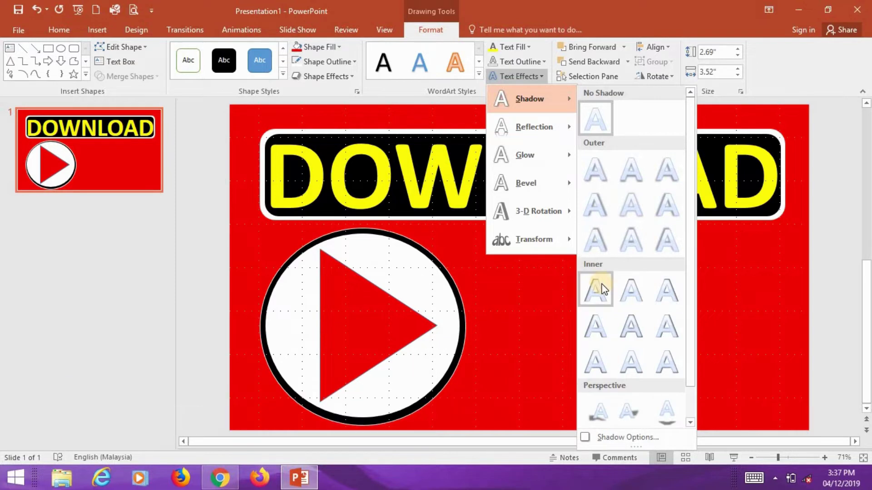
Copy and paste the DOWNLOAD WordArt, moving the duplicate down over the play circle.
click(220, 222)
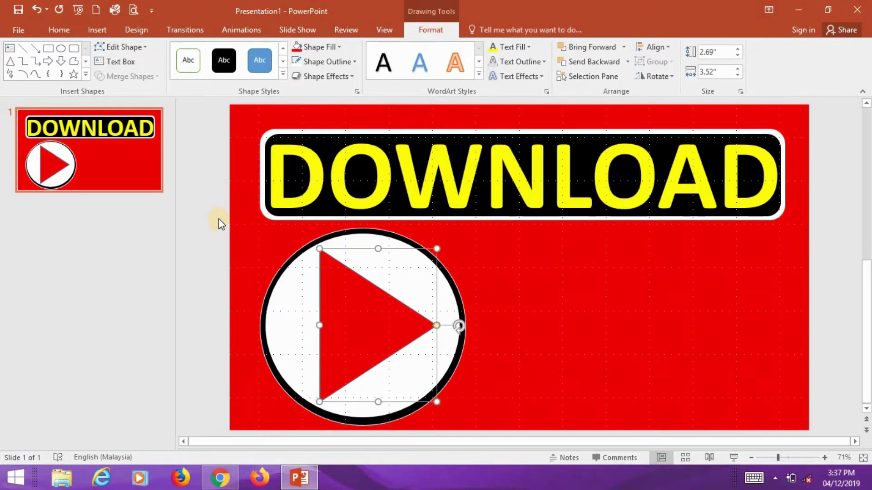
click(204, 214)
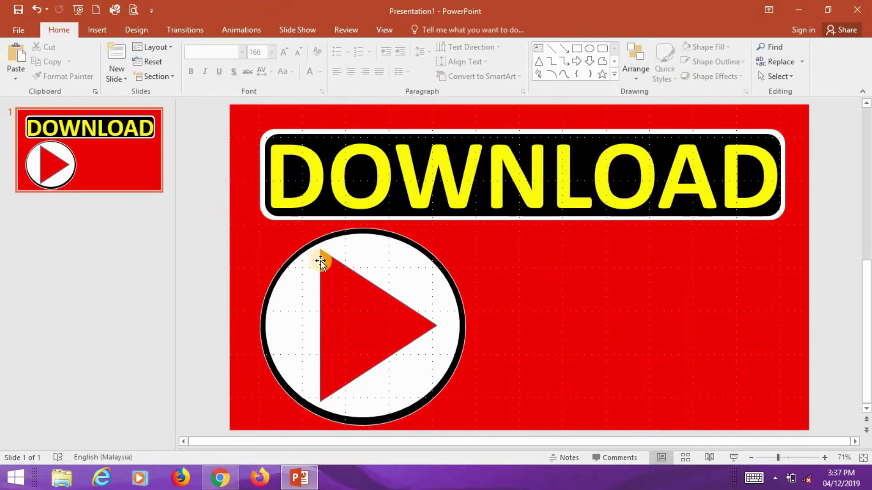
click(334, 209)
click(312, 111)
key(ctrl+c)
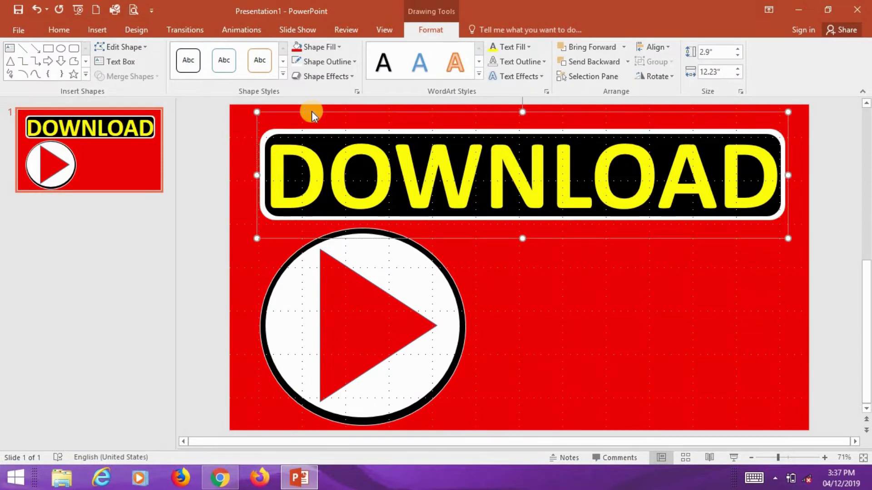
key(ctrl+v)
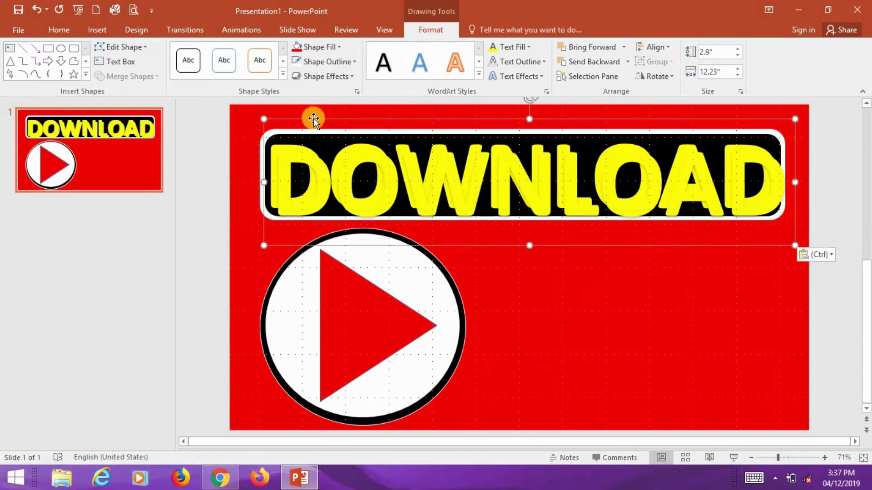
drag(311, 113, 327, 208)
Change the duplicate's text from DOWNLOAD to YOUTUBE.
click(321, 263)
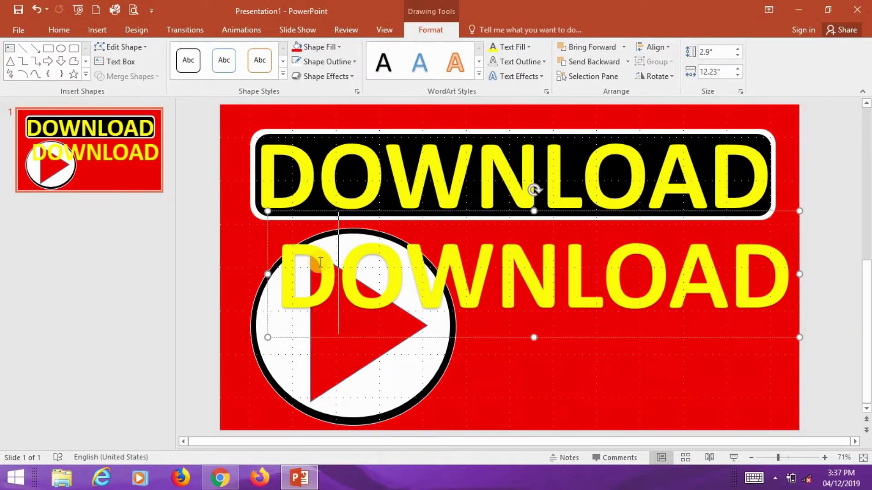
double_click(320, 262)
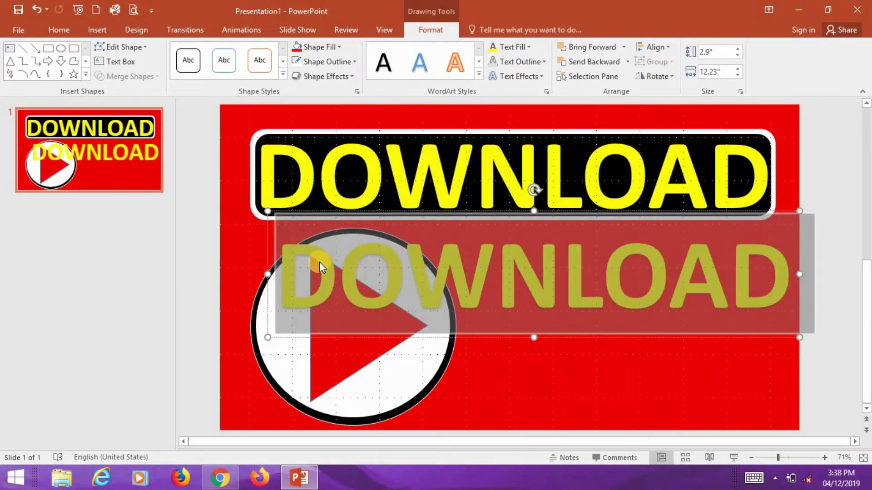
text(YOU)
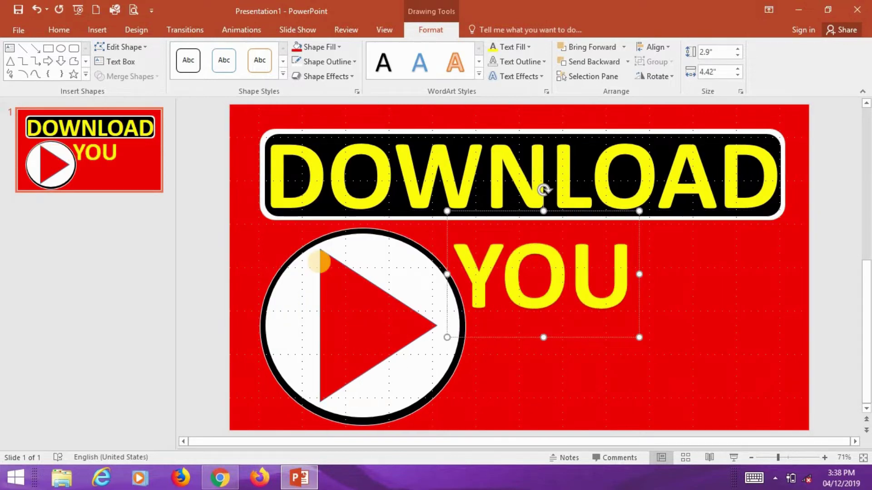
text(TUBE)
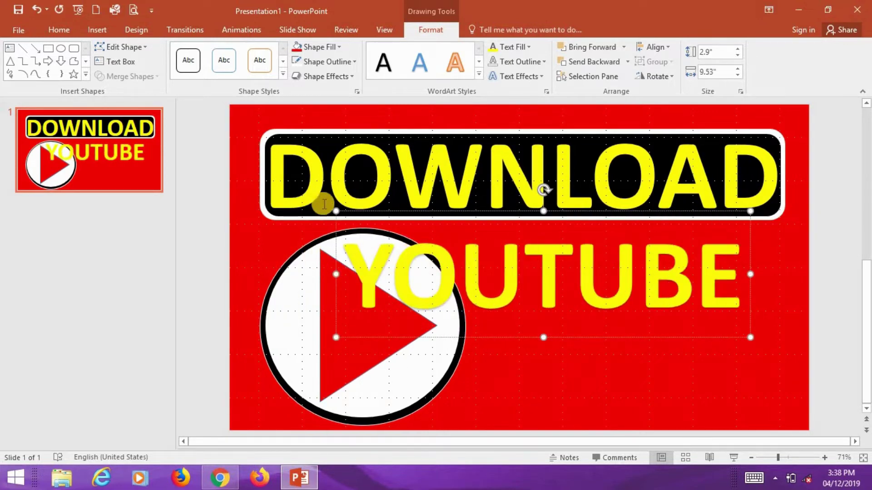
Reduce the YOUTUBE text box's font size down to 66.
click(333, 230)
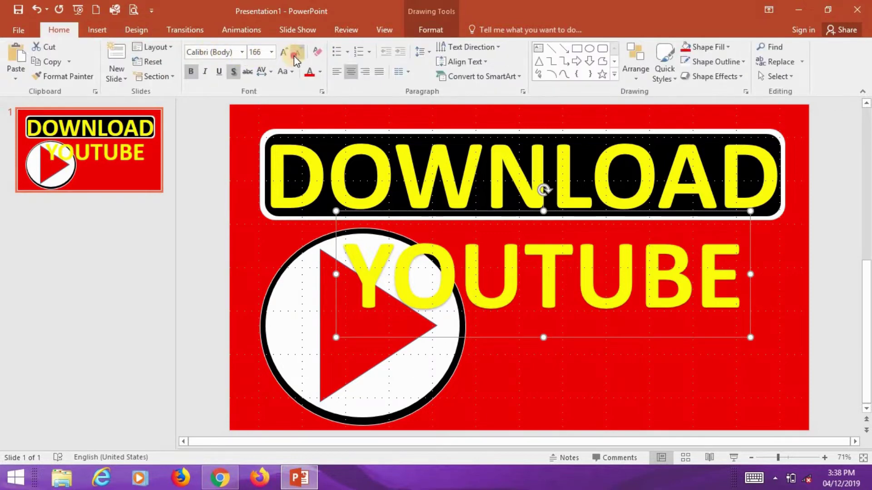
click(293, 55)
click(293, 55)
click(293, 55)
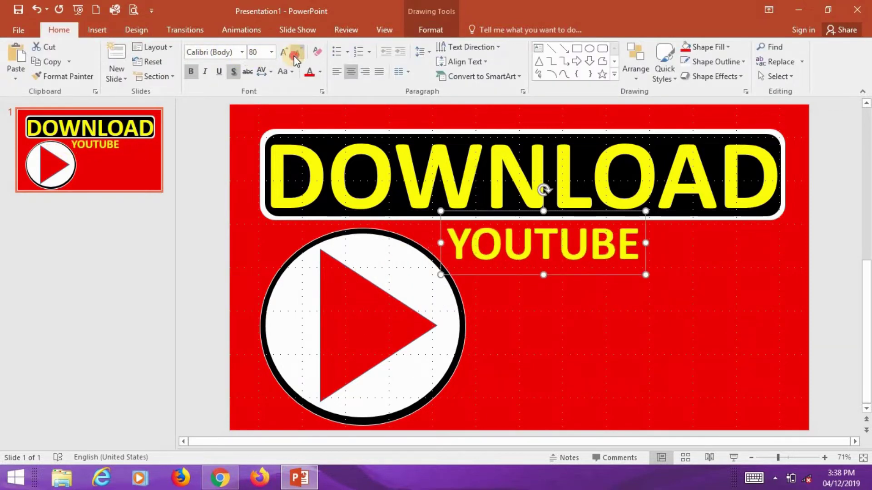
click(293, 55)
click(294, 56)
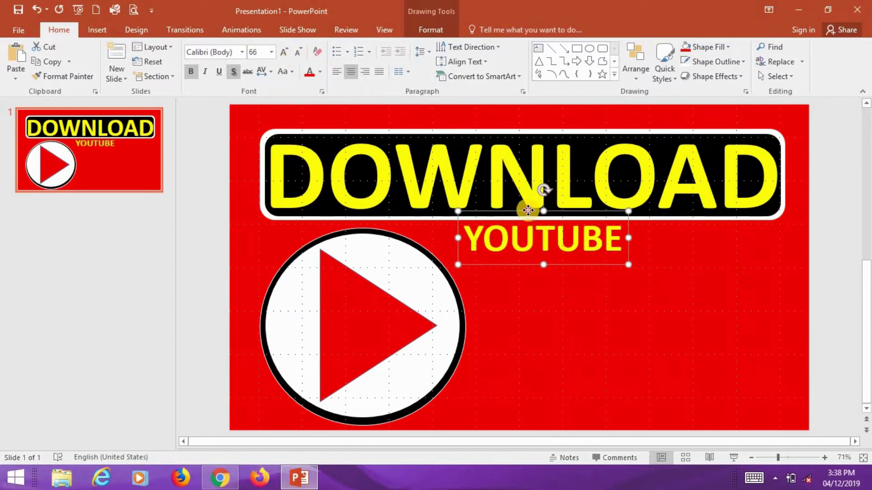
Move YOUTUBE into the lower play circle, tilt it about 45°, and shrink it to 54.
drag(528, 211, 403, 331)
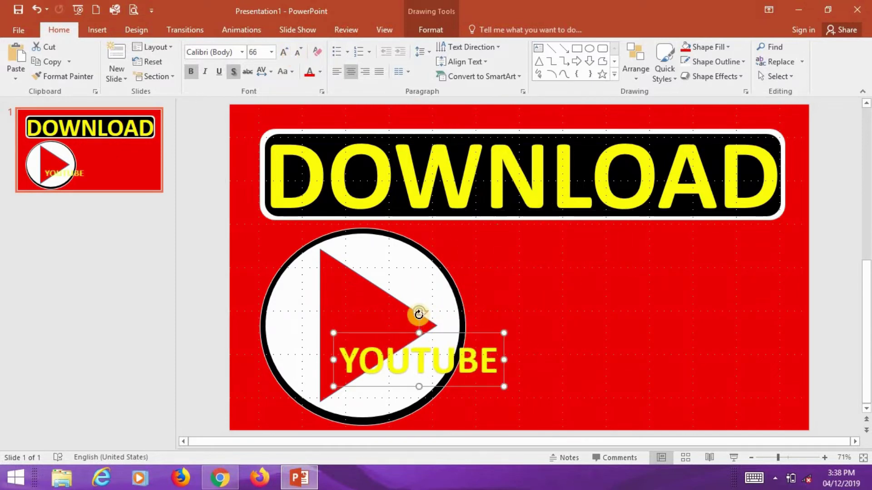
drag(419, 313, 386, 315)
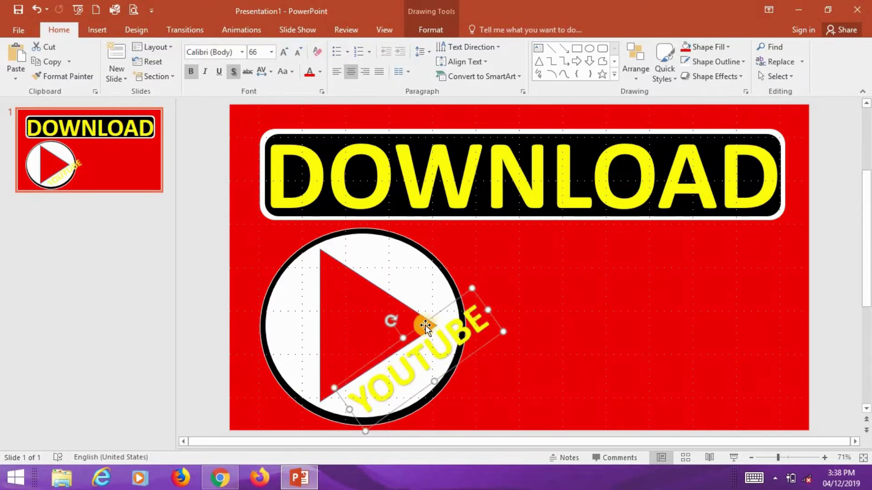
click(295, 53)
click(295, 53)
Nudge the YOUTUBE text with the arrow keys to sit along the triangle's bottom edge.
key(Left)
key(Left)
key(Left)
key(Left)
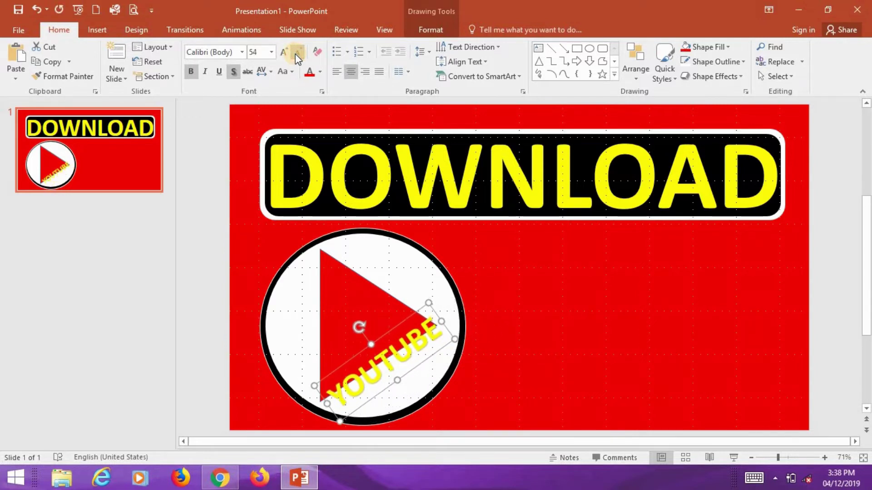
key(Down)
key(Down)
key(Right)
key(Down)
key(Down)
key(Up)
key(Up)
key(Right)
key(Up)
key(Right)
key(Right)
key(Up)
key(Right)
key(Right)
key(Right)
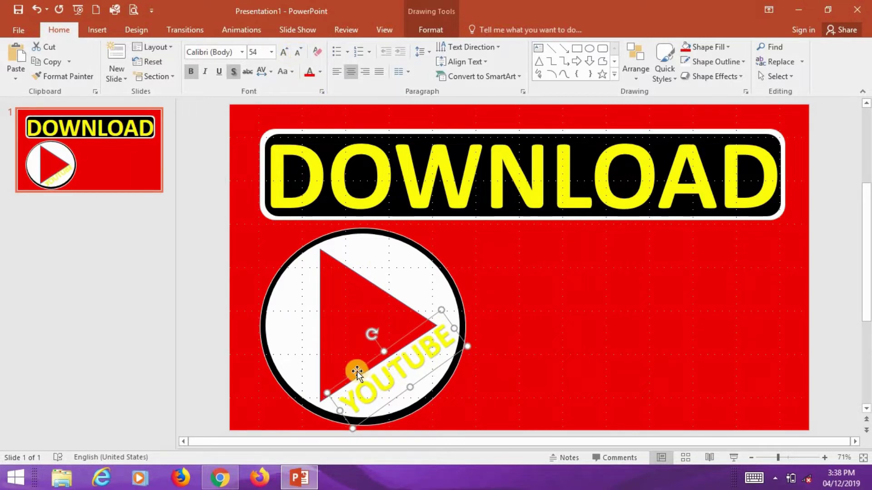
Select the letters YOU within the YOUTUBE text.
click(392, 375)
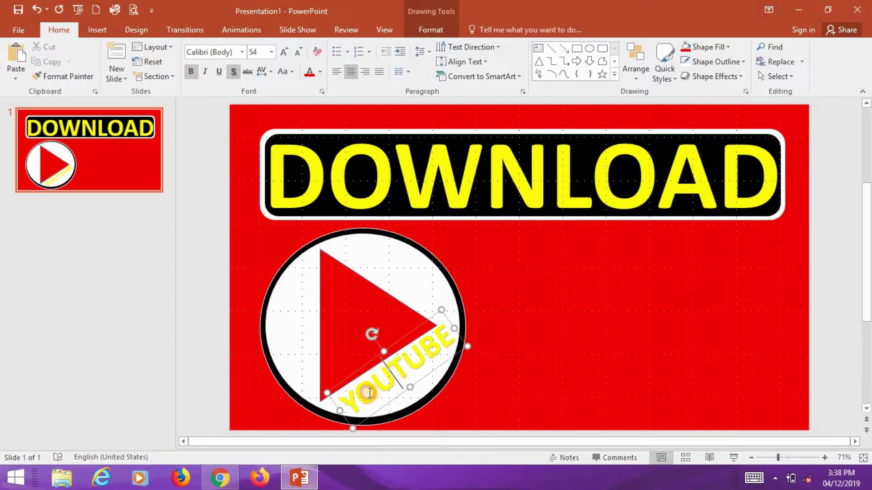
drag(394, 375, 334, 321)
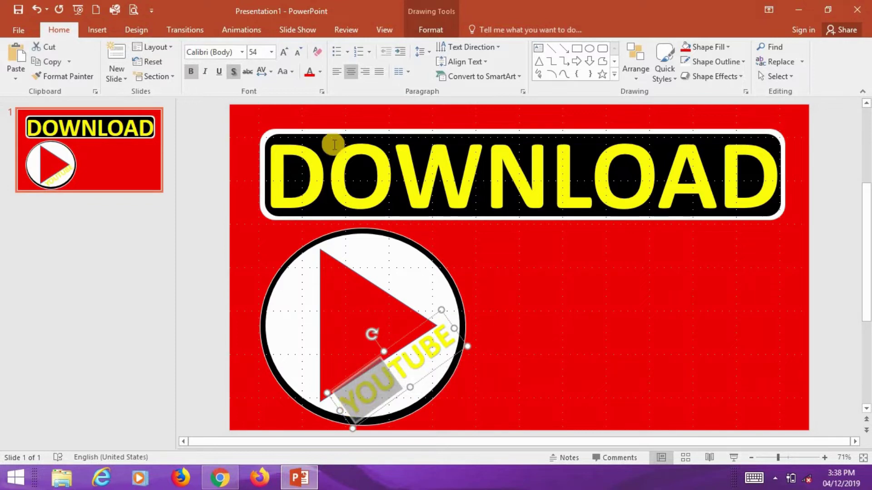
click(429, 30)
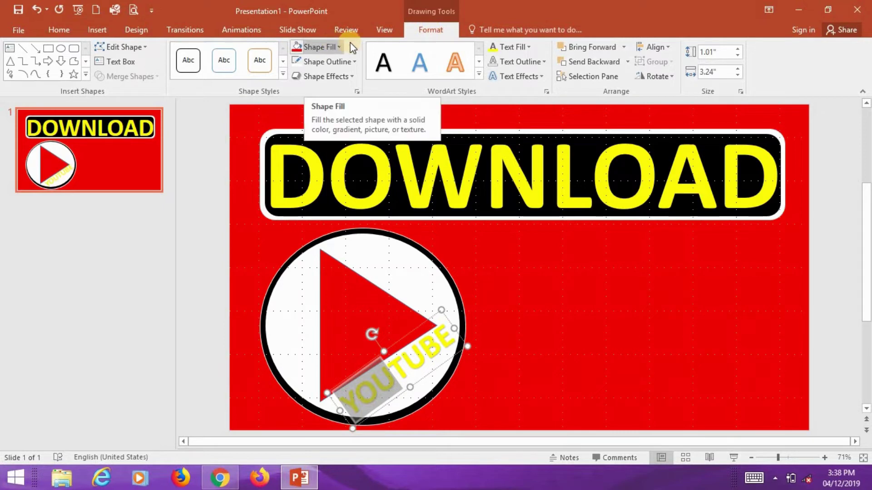
Colour the YOU letters black and the TUBE letters red, then paste another DOWNLOAD copy.
click(512, 48)
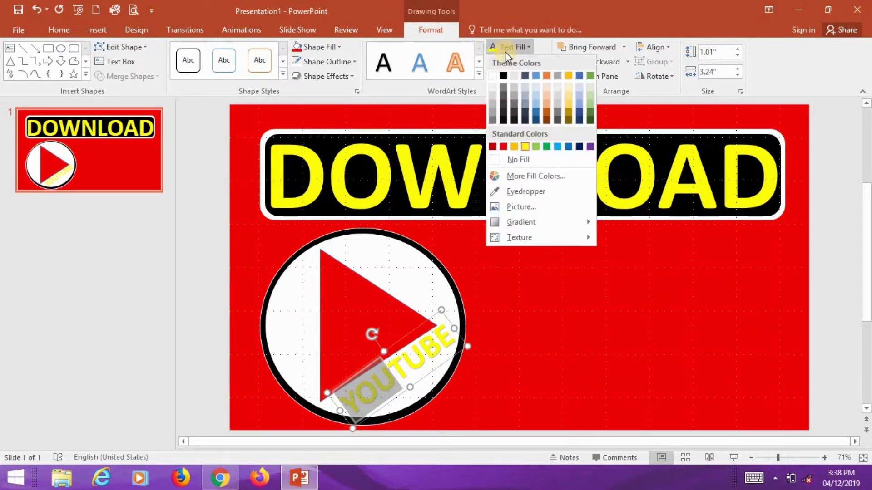
click(504, 75)
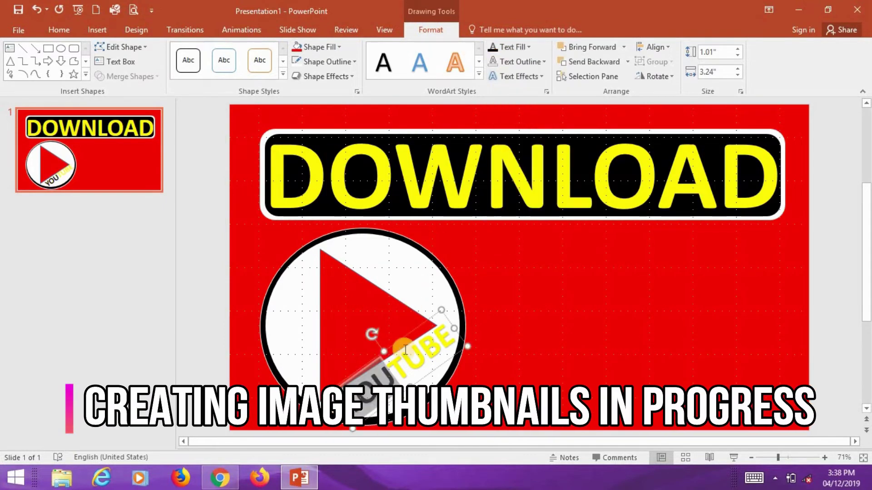
drag(393, 369, 448, 339)
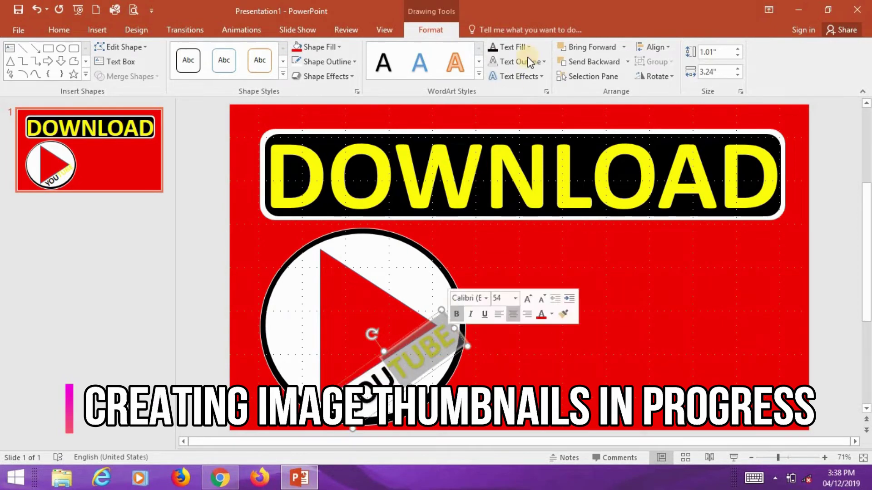
click(525, 46)
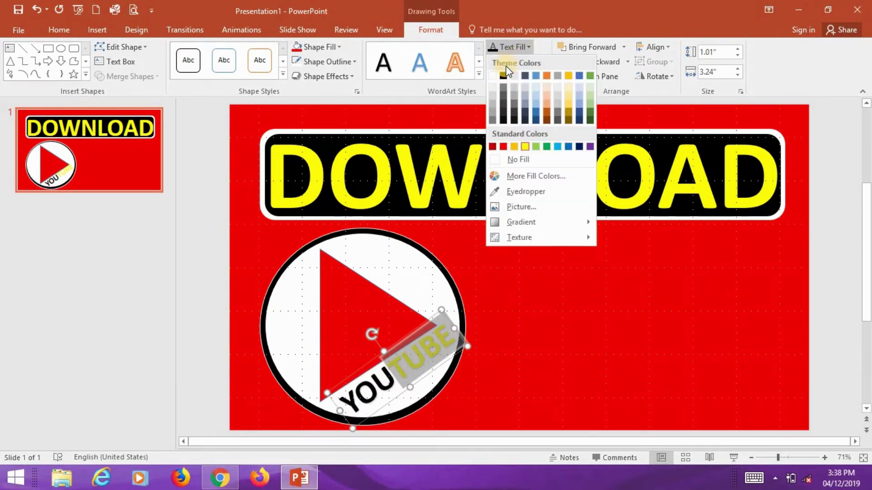
click(503, 146)
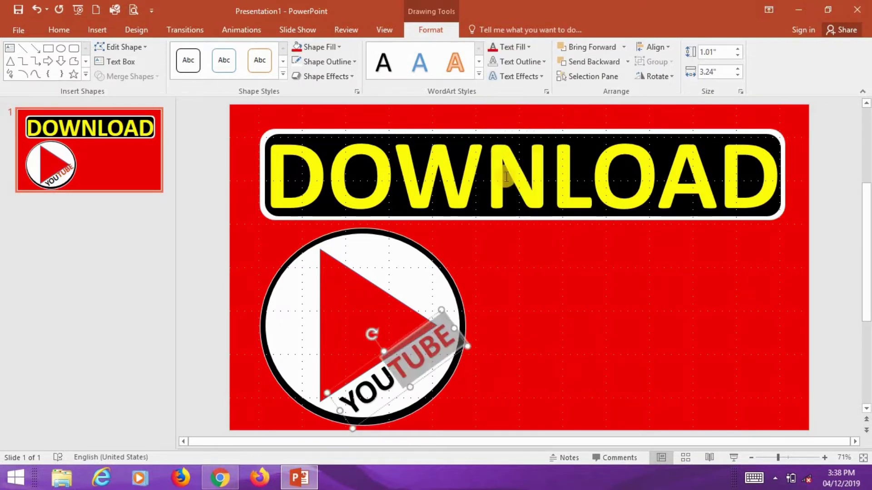
click(518, 291)
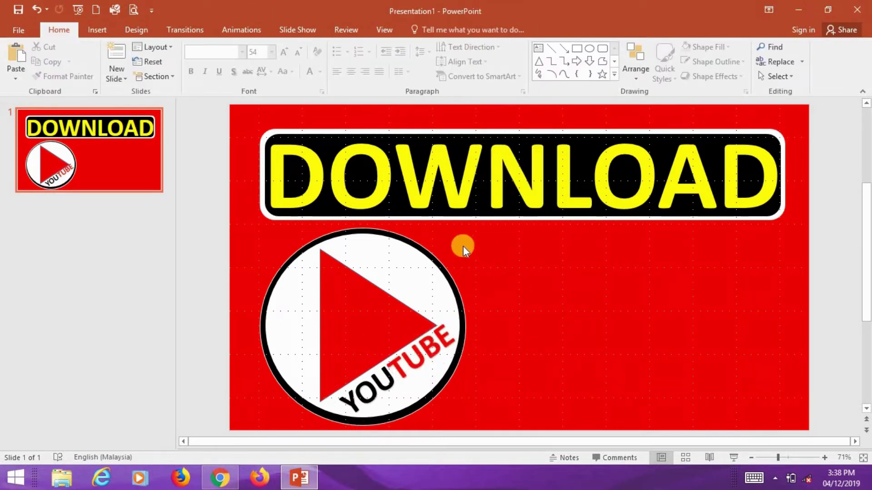
key(ctrl+v)
Retype the pasted DOWNLOAD copy as VIDEO and place it right of the play circle.
drag(462, 246, 471, 273)
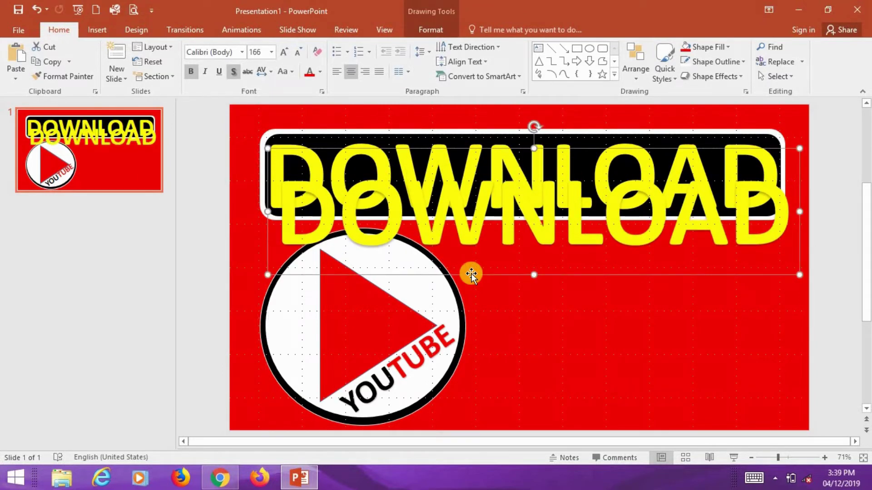
text(V)
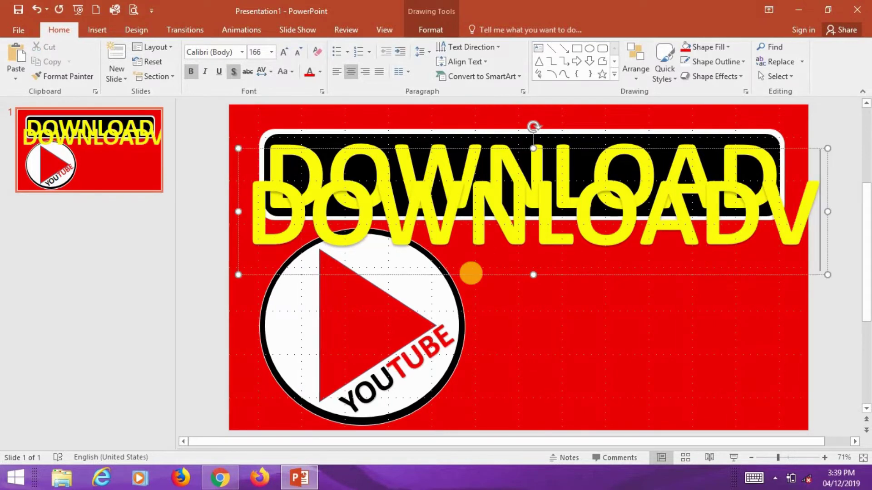
key(ctrl+a)
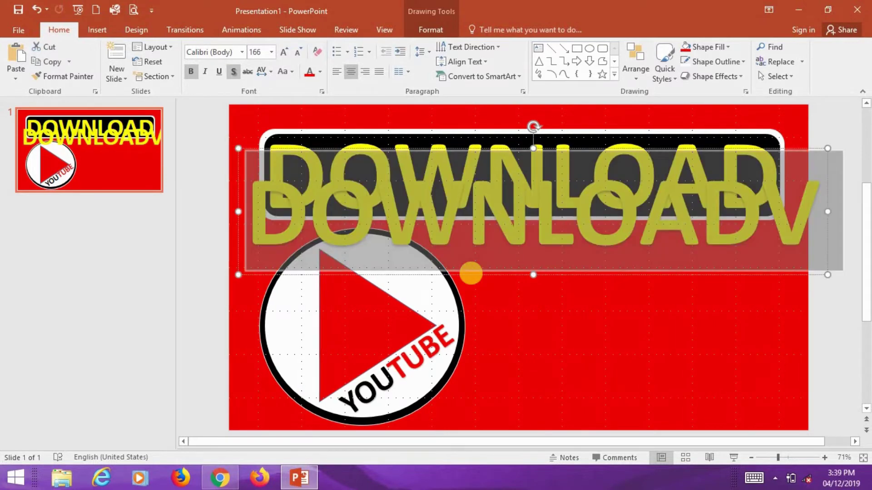
text(VIDEO)
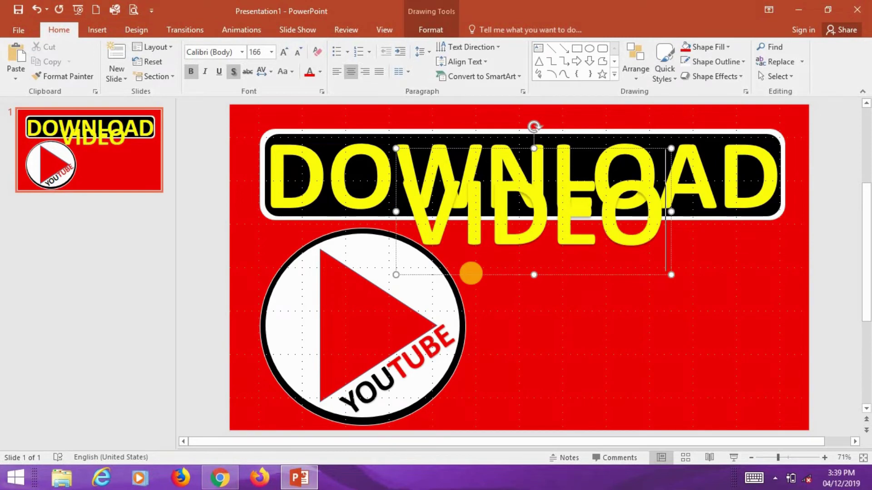
click(501, 181)
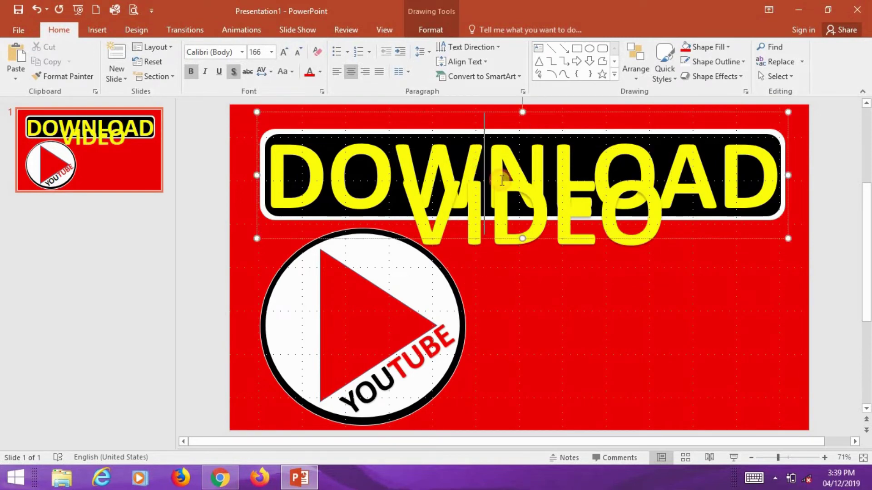
click(495, 244)
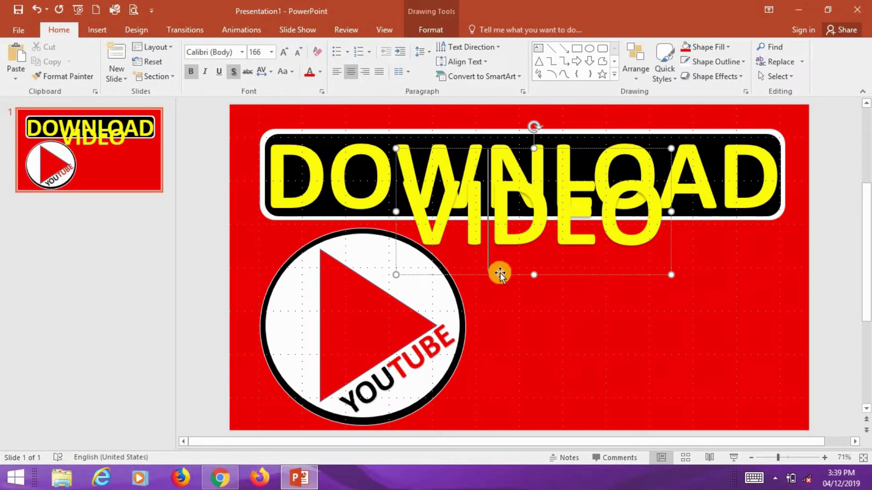
drag(500, 273, 572, 336)
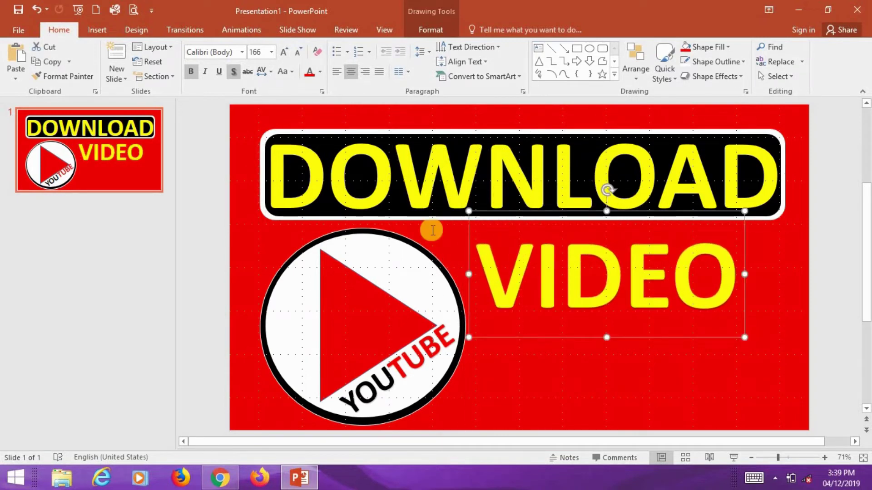
Set VIDEO to the Algerian font at size 199 and nudge it right beside the circle.
click(243, 54)
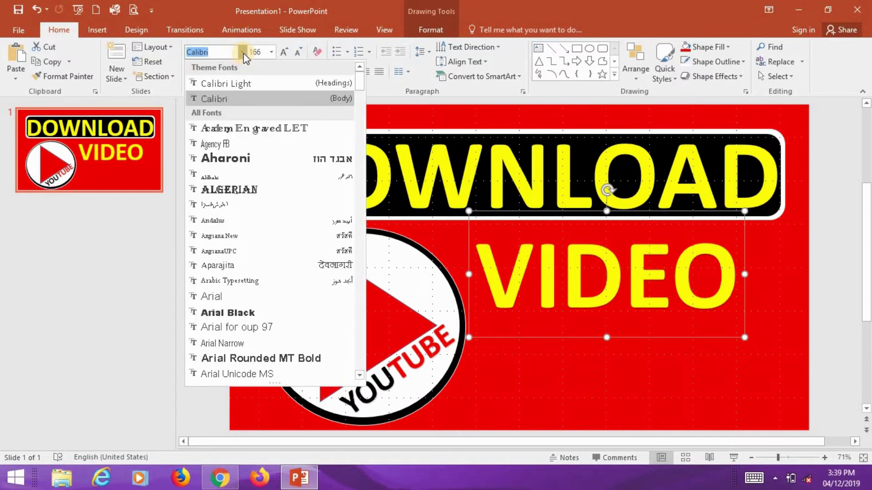
click(239, 191)
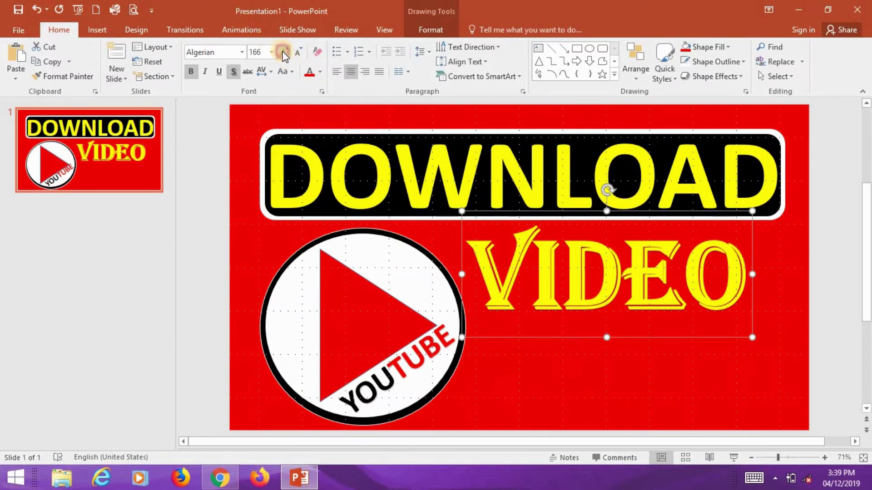
click(284, 53)
click(284, 53)
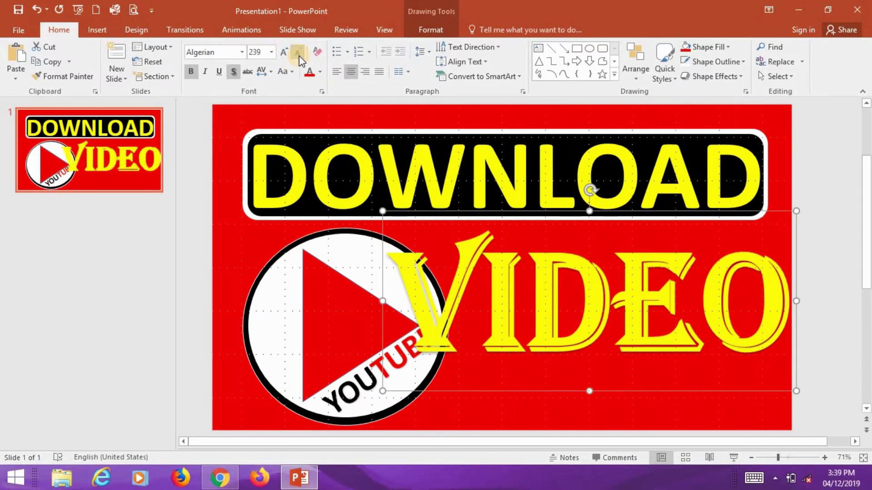
click(298, 55)
key(Right)
key(Right)
key(Right)
key(Right)
key(Up)
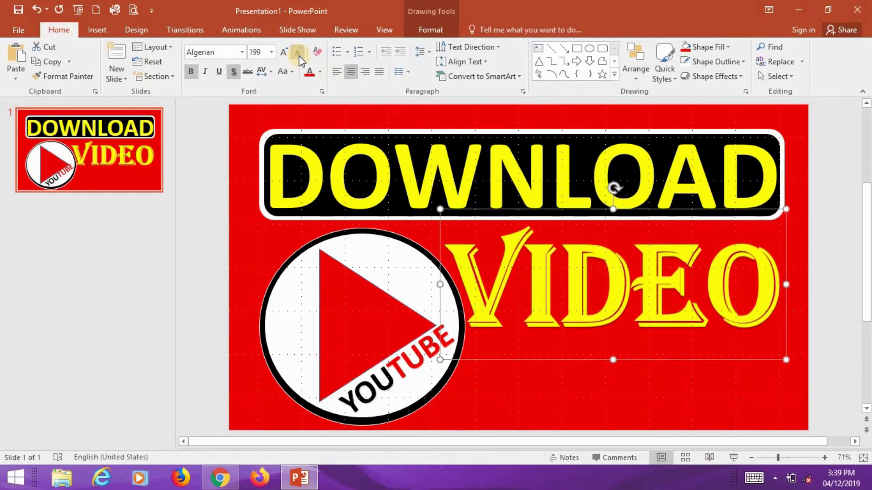
key(Up)
key(Right)
key(Right)
key(Right)
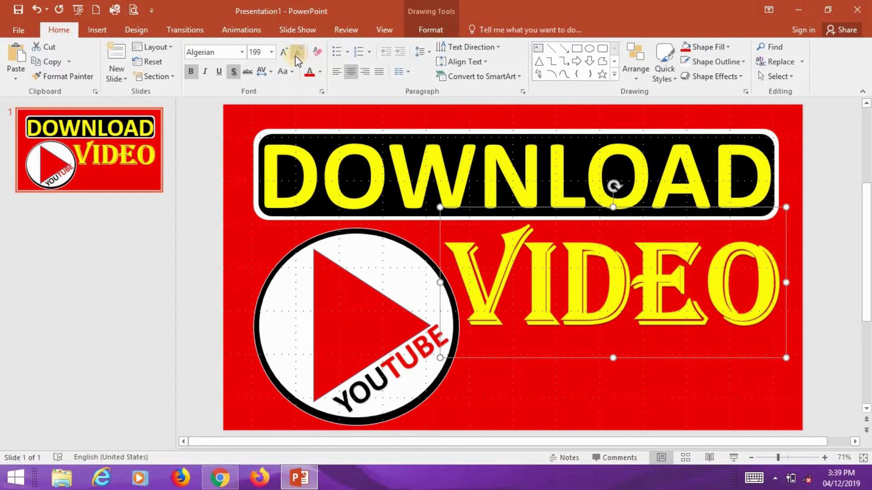
Give the VIDEO letters a white text fill and a black text outline.
click(420, 29)
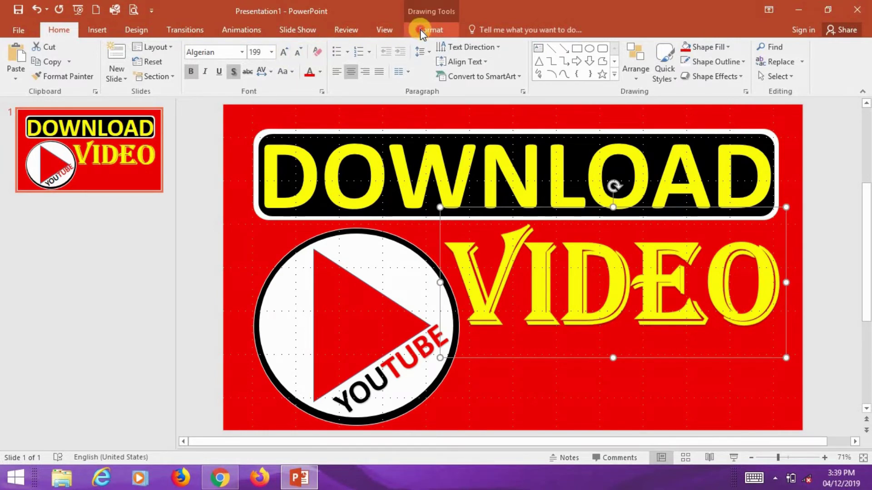
click(522, 45)
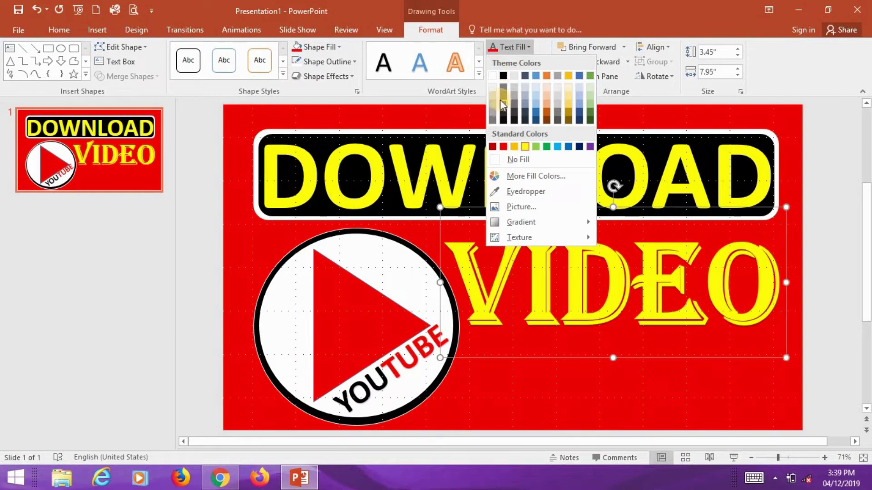
click(491, 75)
click(505, 62)
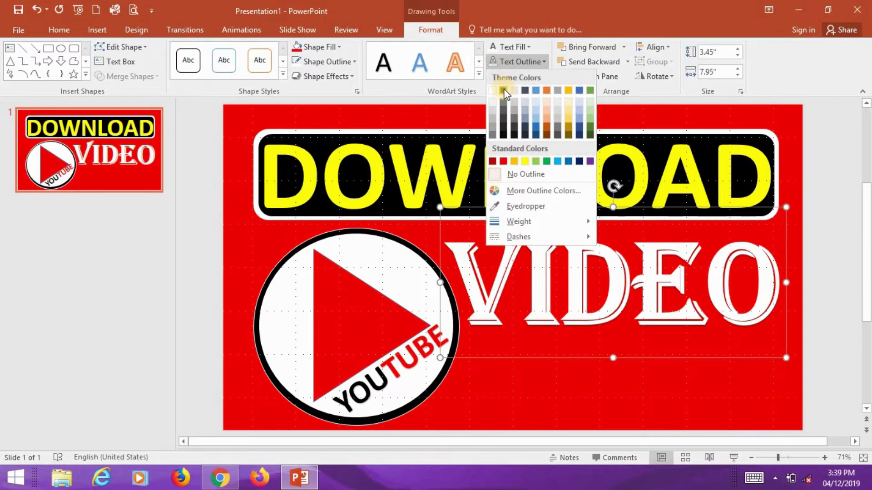
click(503, 91)
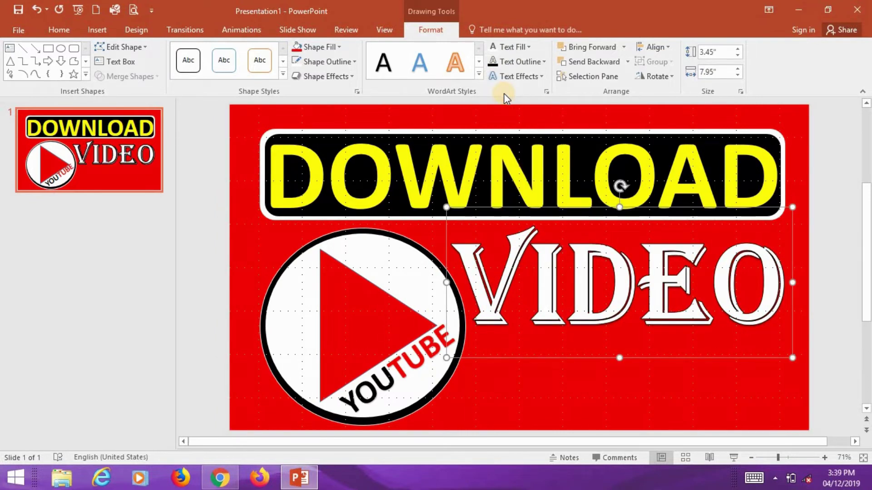
click(503, 391)
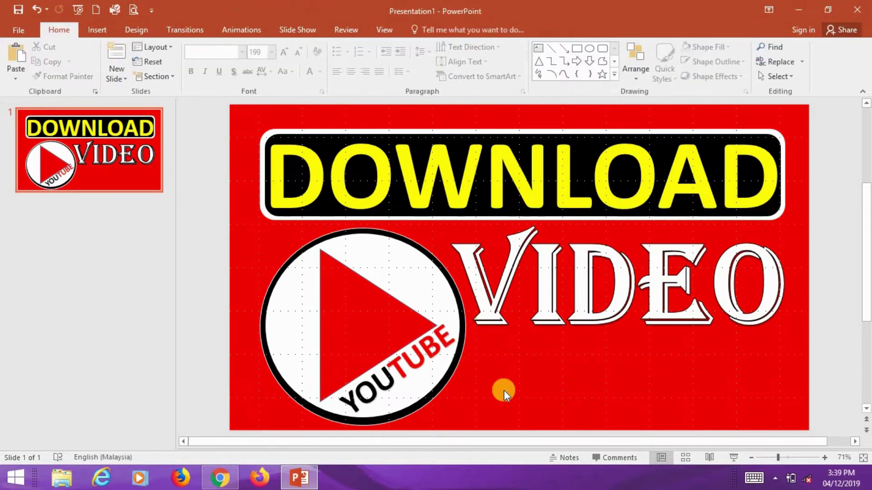
Make a DOWNLOAD copy read SO...EASY... at size 80 under VIDEO, then paste a duplicate.
key(ctrl+v)
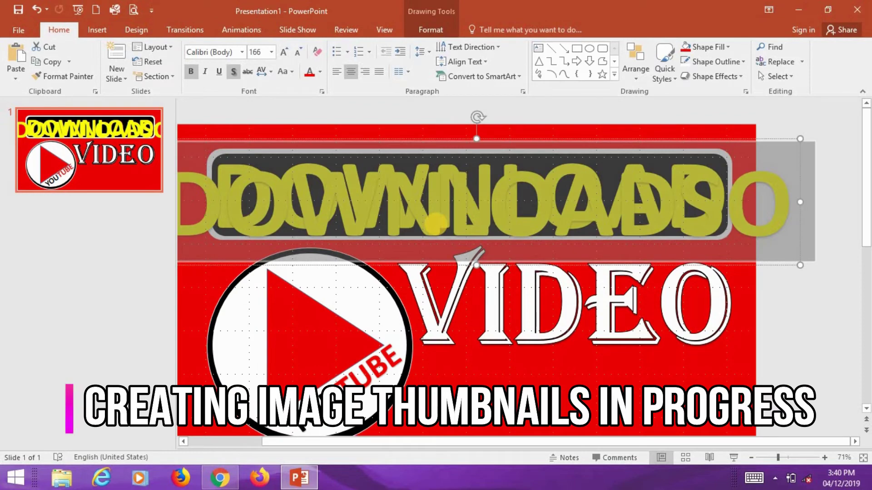
text(L)
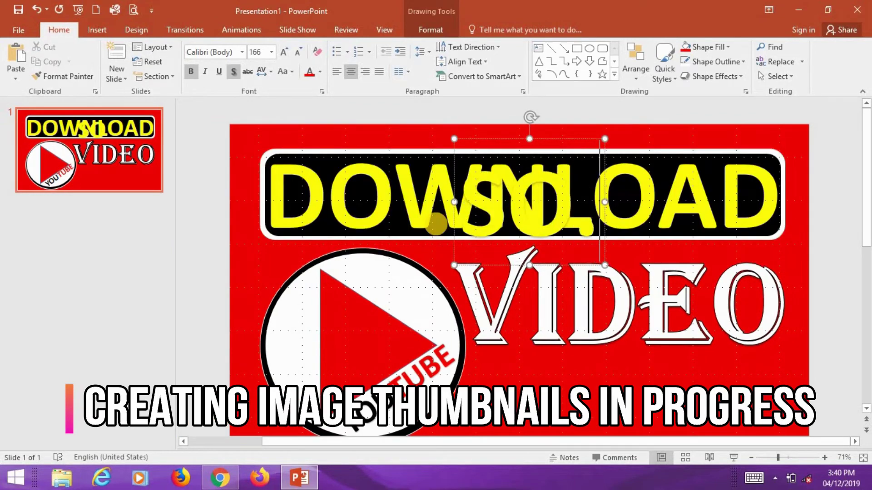
text(.EAS)
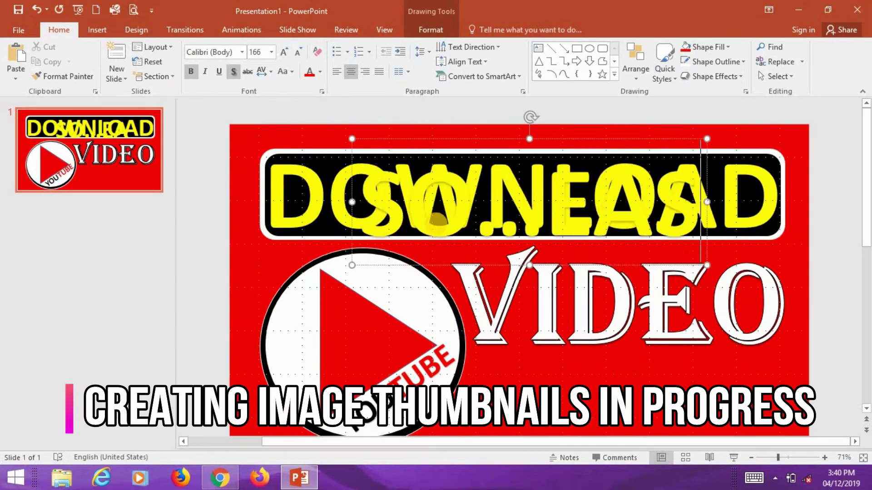
text(Y)
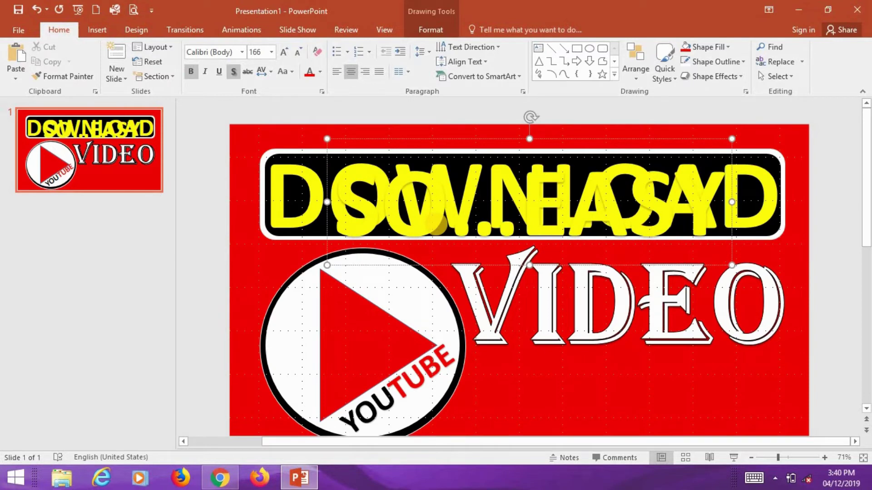
text(.)
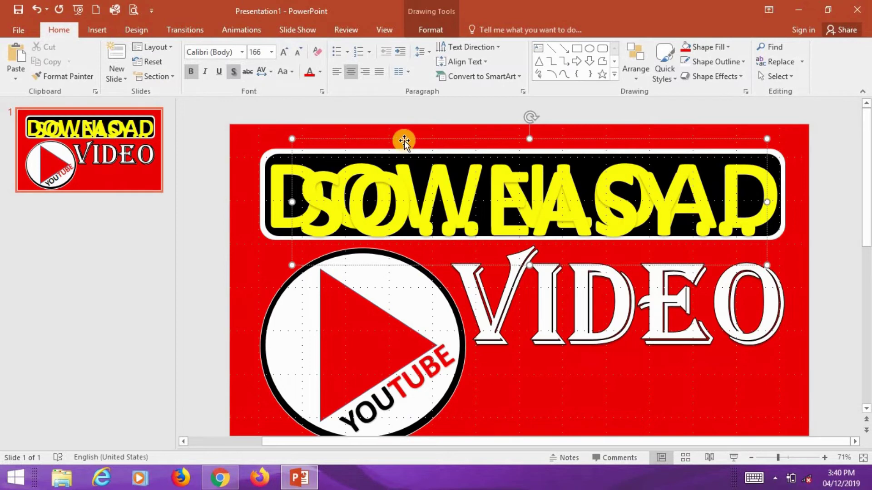
drag(403, 143, 453, 304)
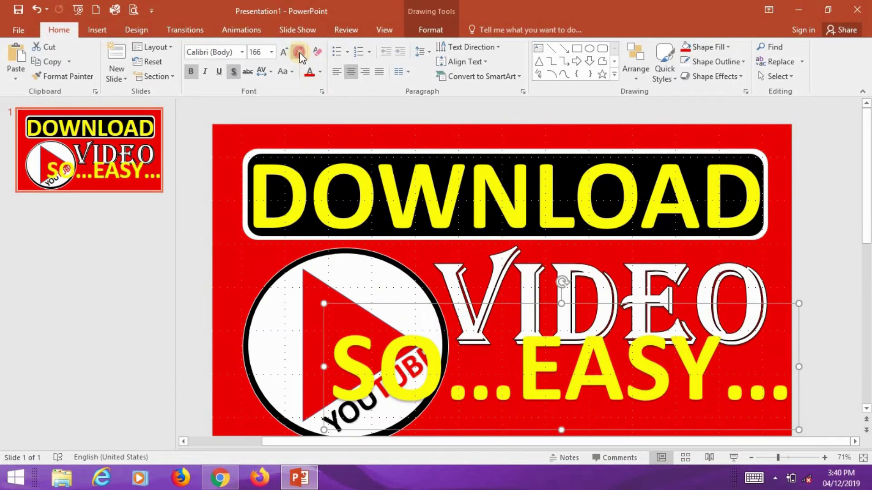
click(299, 52)
click(299, 52)
click(299, 52)
click(538, 320)
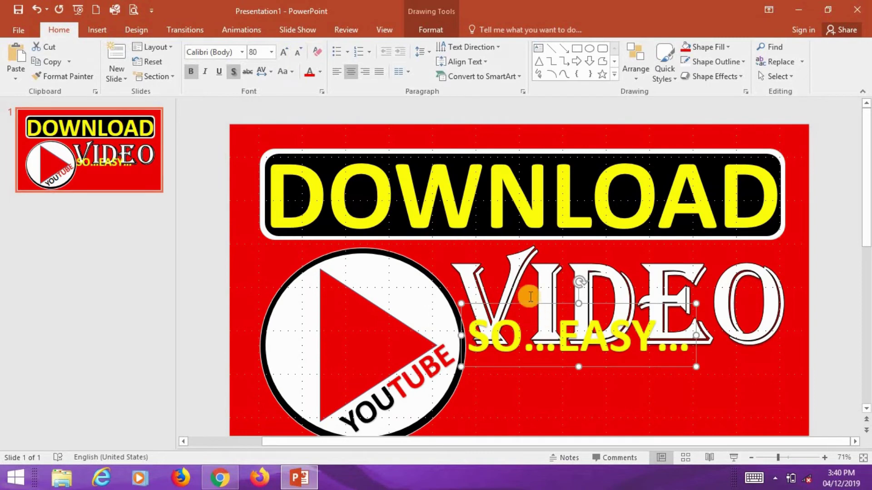
mouse_move(531, 306)
mouse_down()
mouse_move(544, 332)
mouse_move(537, 336)
mouse_up()
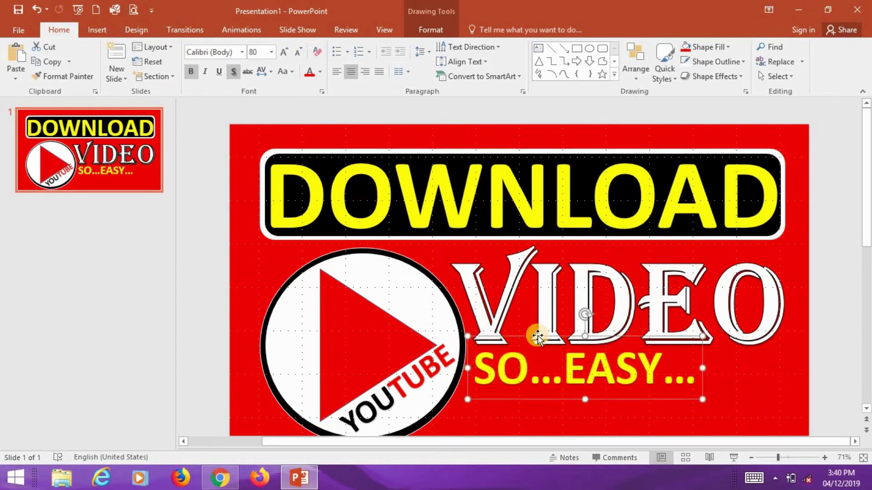
key(ctrl+v)
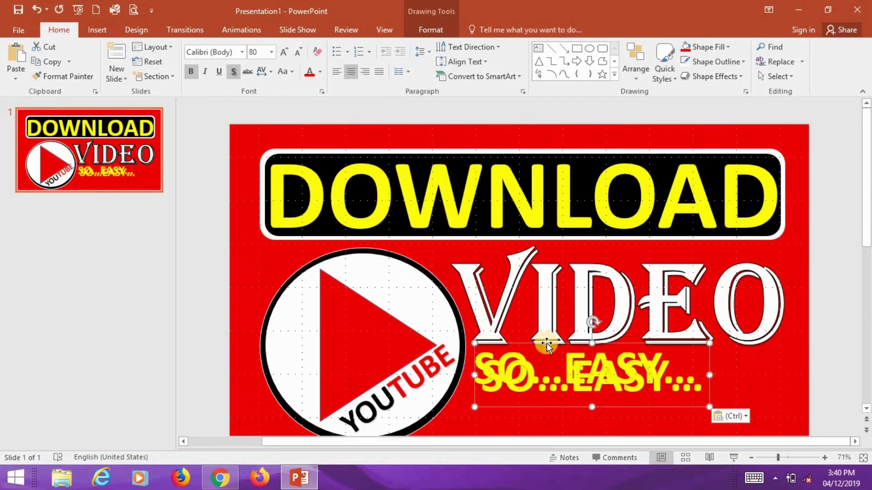
Edit the lower copy to read ...1...2...3... beneath SO...EASY....
drag(545, 348, 592, 376)
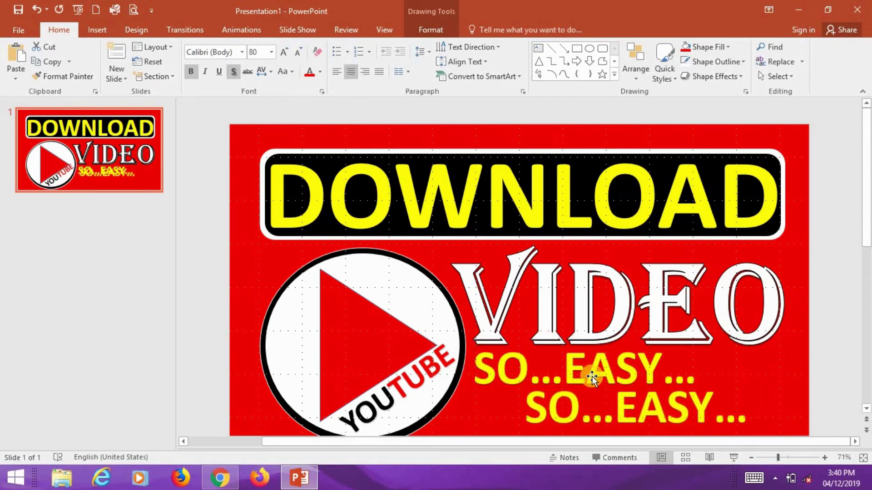
click(533, 409)
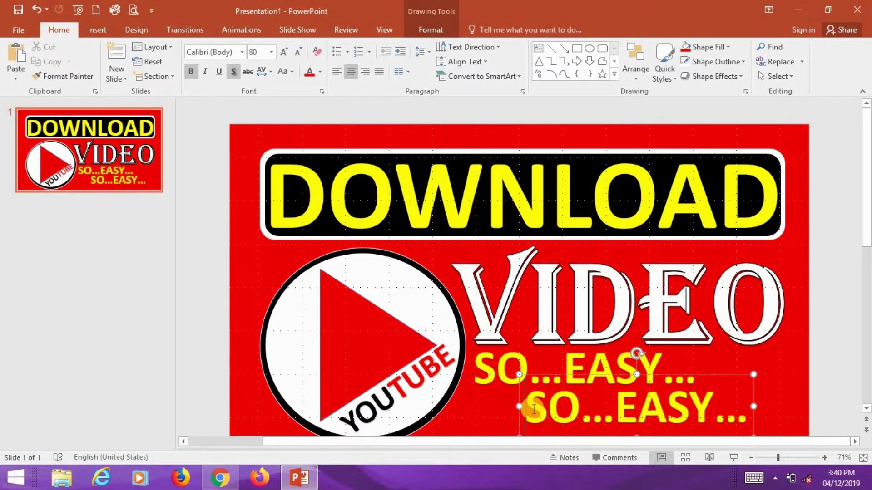
text(...)
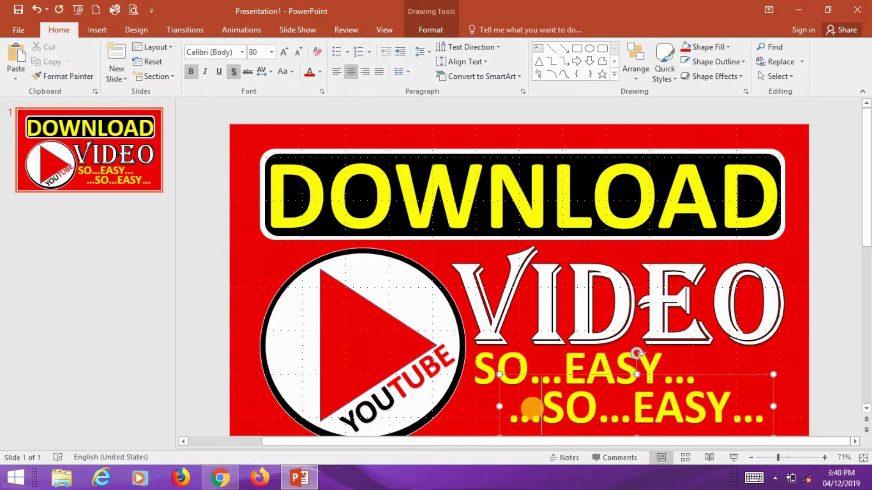
key(Delete)
key(Delete)
text(1)
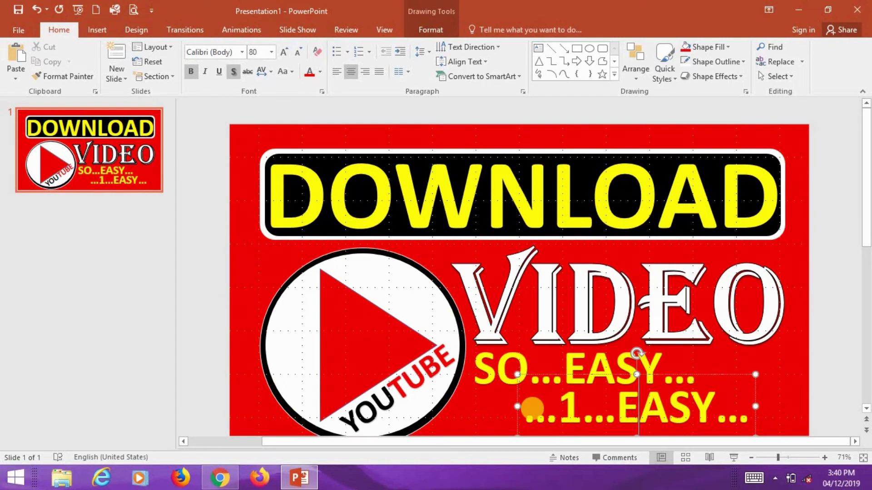
key(Delete)
key(Delete)
key(Delete)
key(Delete)
text(2...)
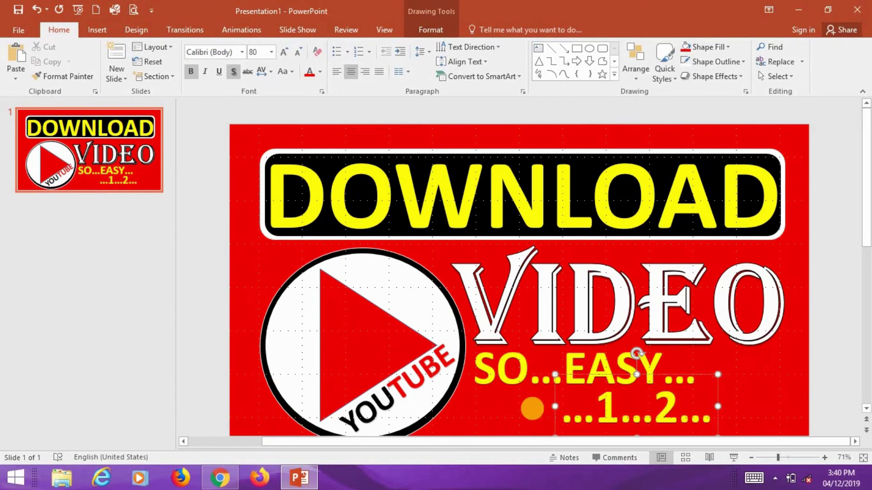
text(3...)
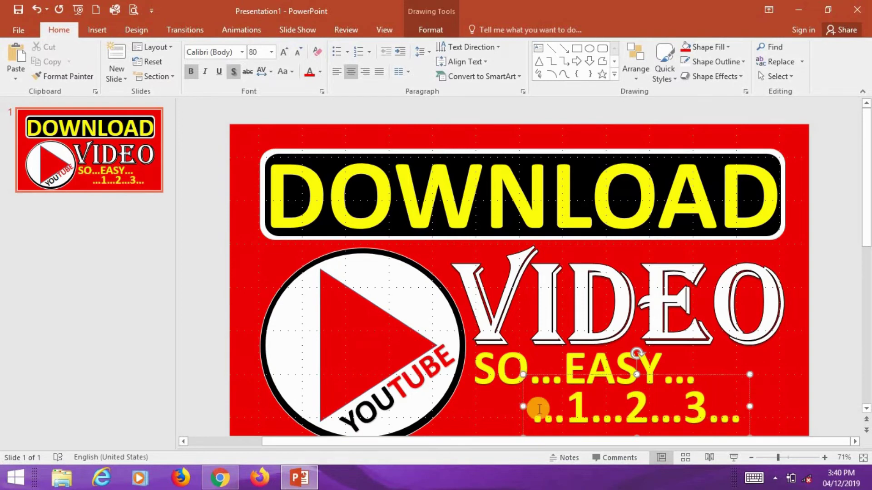
Nudge both the ...1...2...3... and SO...EASY... lines slightly down.
click(596, 349)
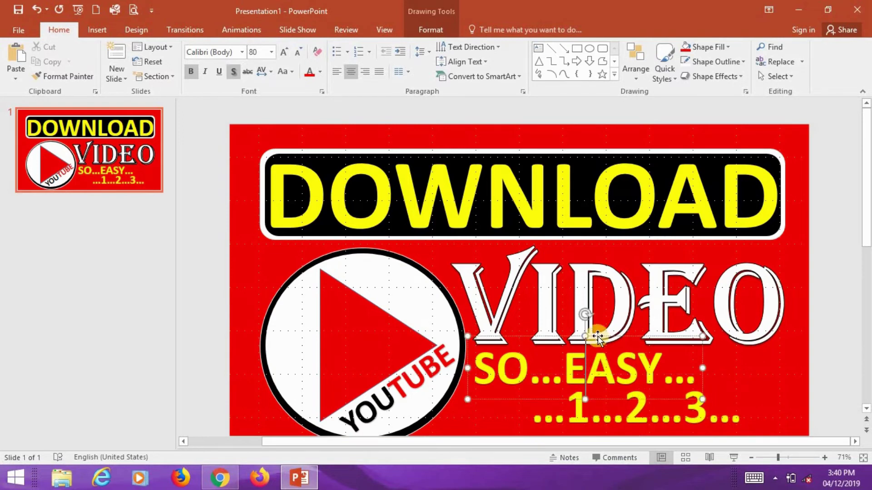
click(595, 415)
key(Down)
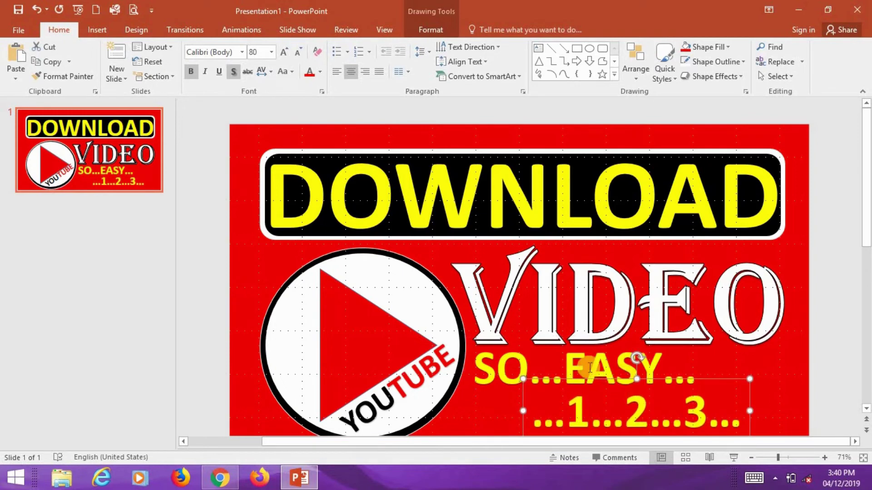
click(590, 353)
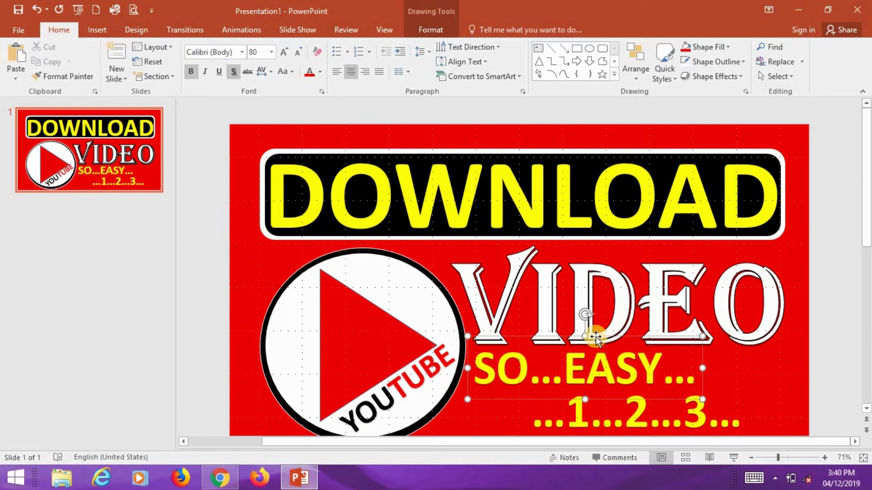
key(Down)
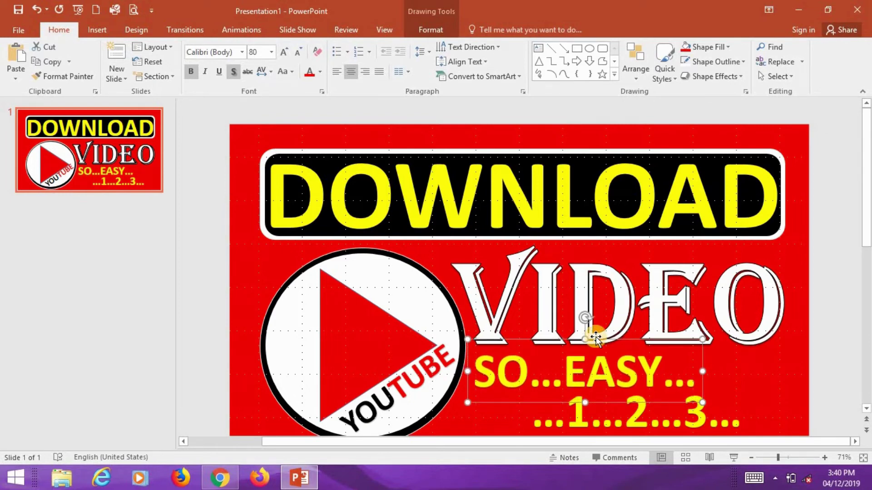
Apply a text outline to both the SO...EASY... and ...1...2...3... lines.
click(438, 30)
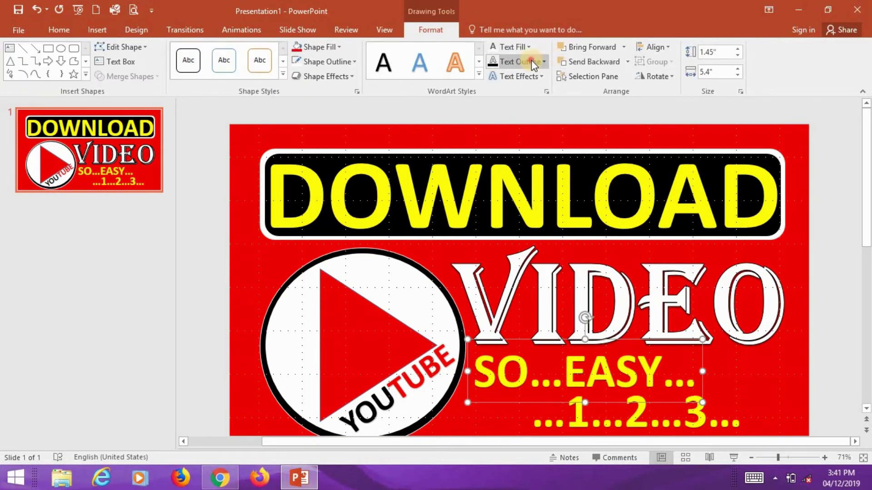
click(532, 62)
click(493, 64)
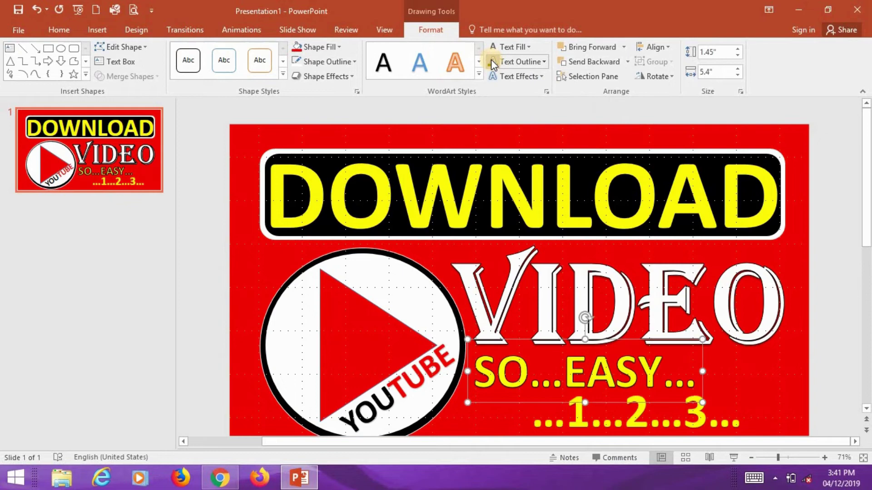
scroll(716, 409, down, 1)
click(717, 353)
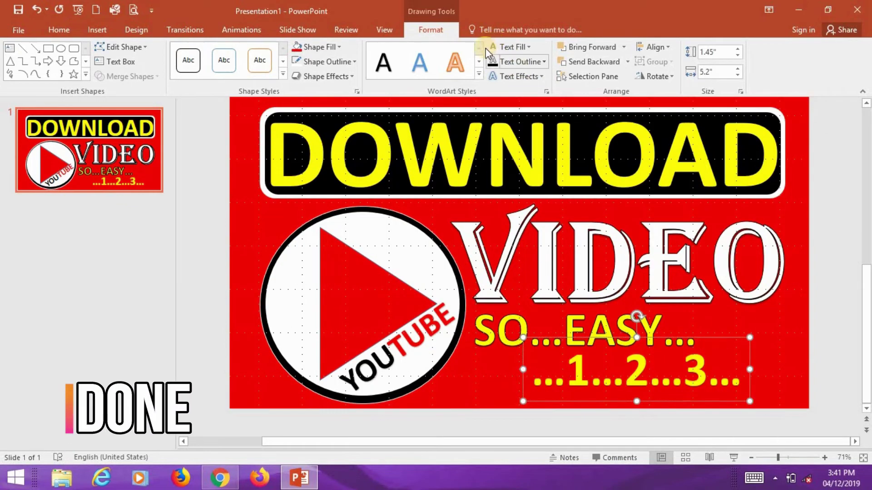
click(492, 60)
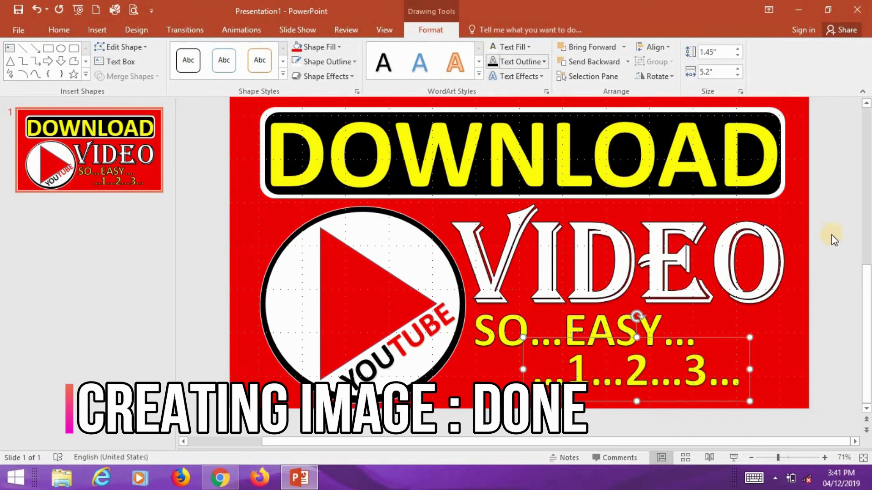
Scroll the slide view back up toward the top.
drag(865, 285, 865, 270)
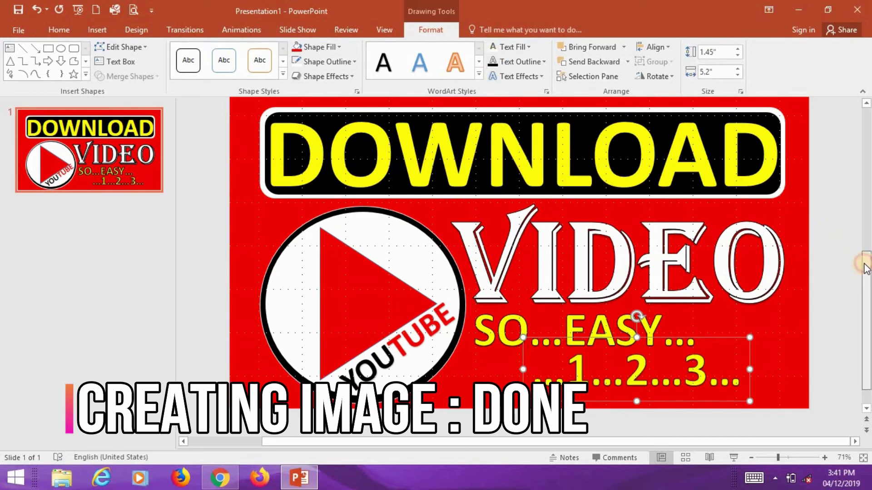
drag(865, 270, 866, 101)
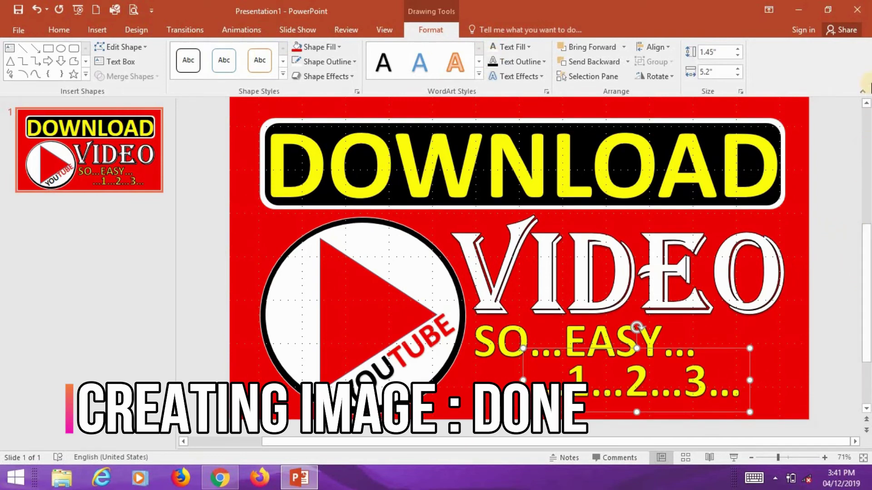
click(866, 103)
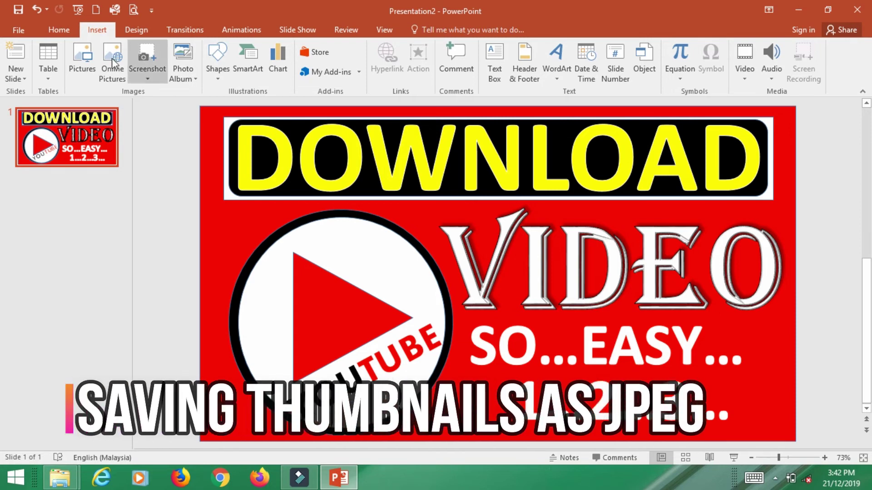
Open Save As in the recent PPoint folder under Youtuber > Thumbnails.
click(20, 27)
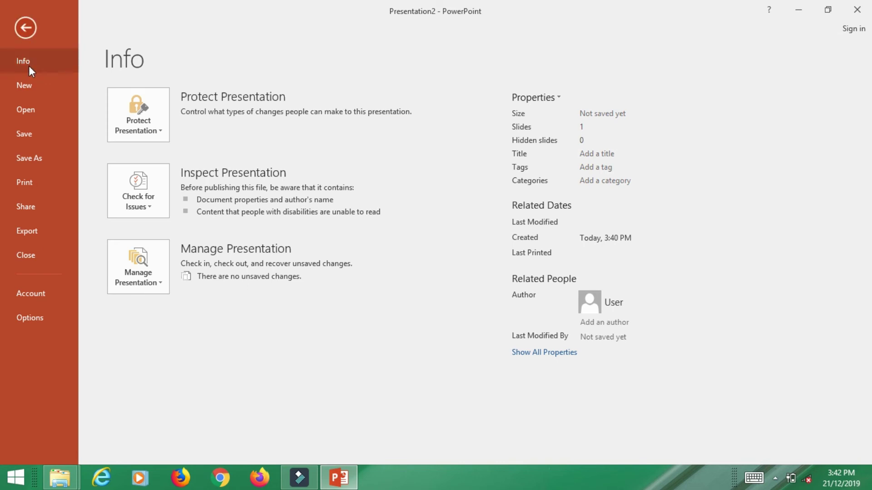
click(50, 162)
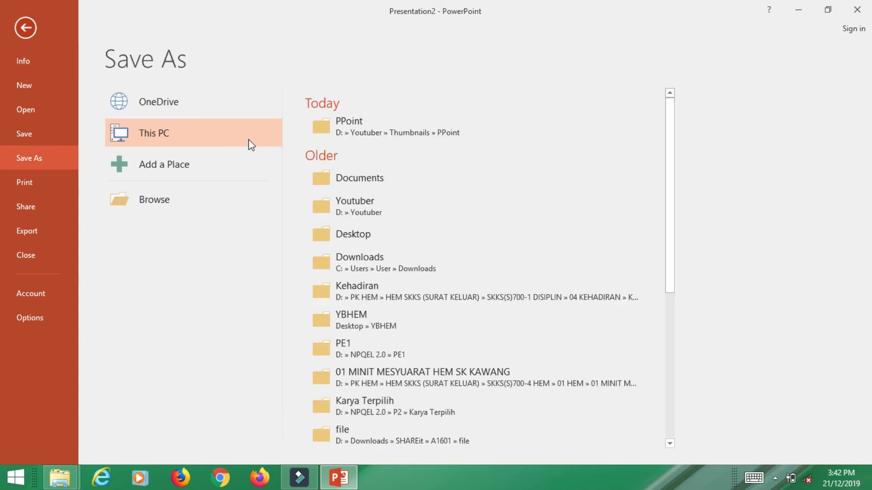
click(355, 119)
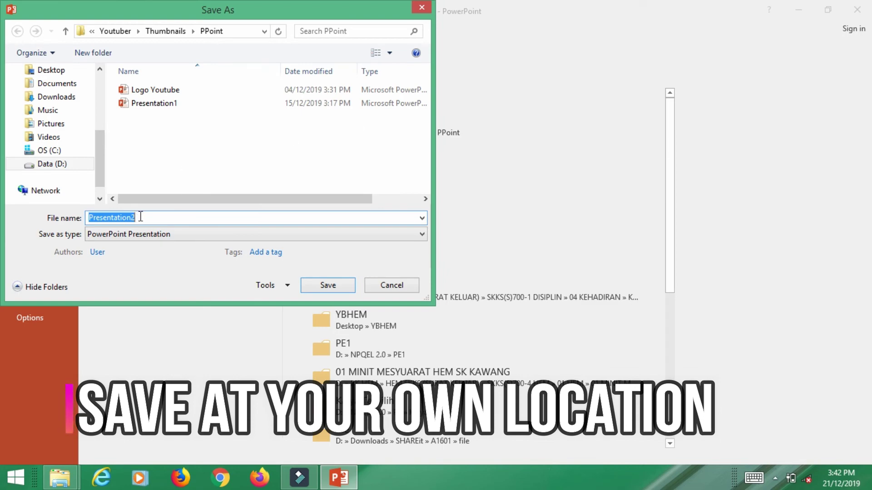
Export all slides as JPEG images named 'Creating Thumbnails', then minimize PowerPoint.
text(C)
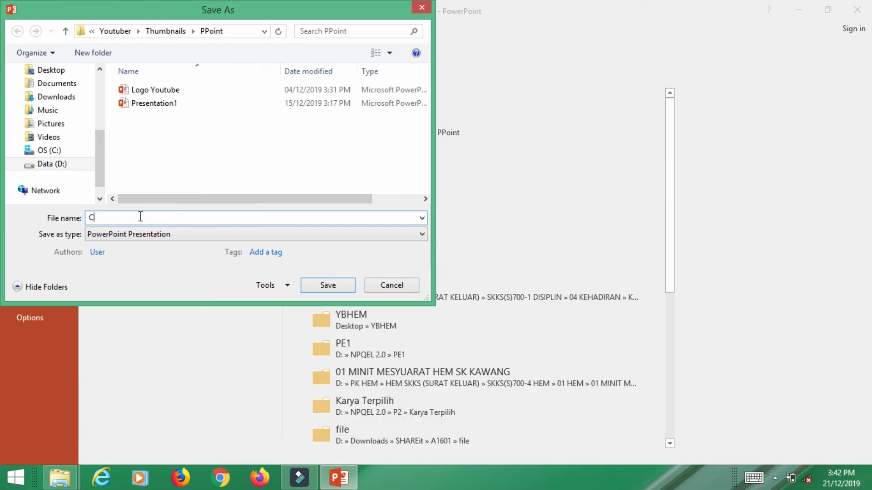
text(reating Thumbnails)
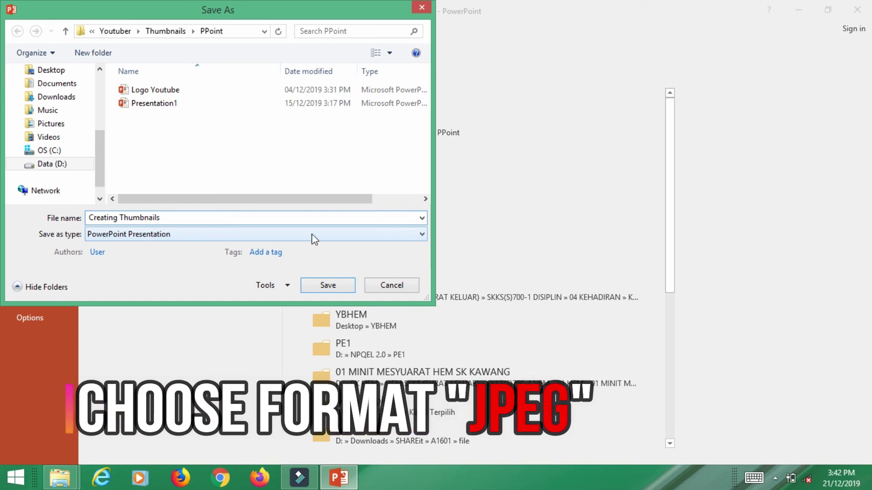
click(422, 236)
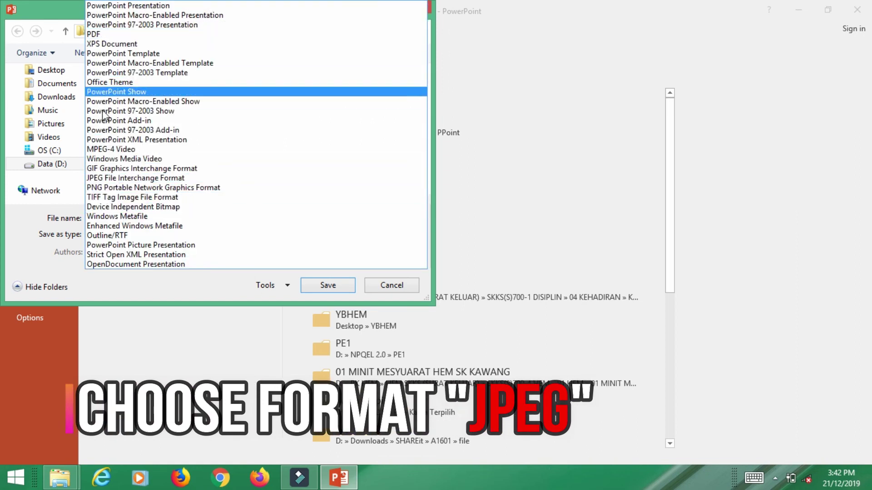
click(107, 181)
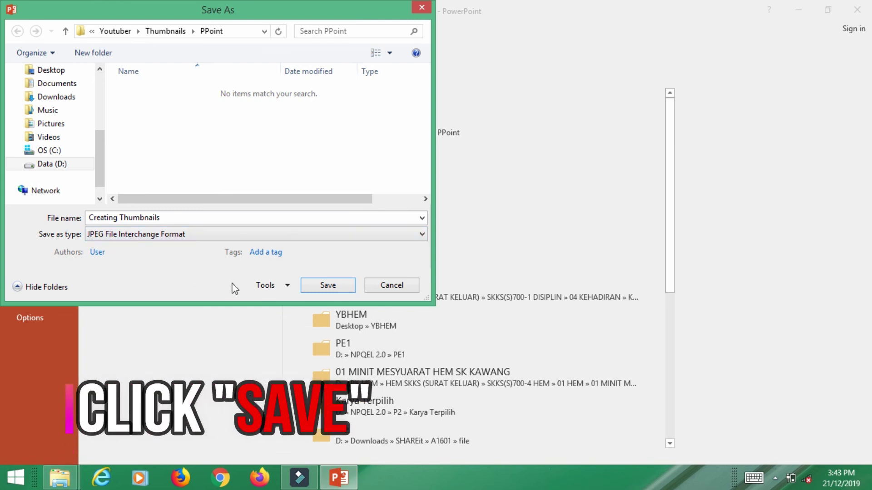
click(328, 286)
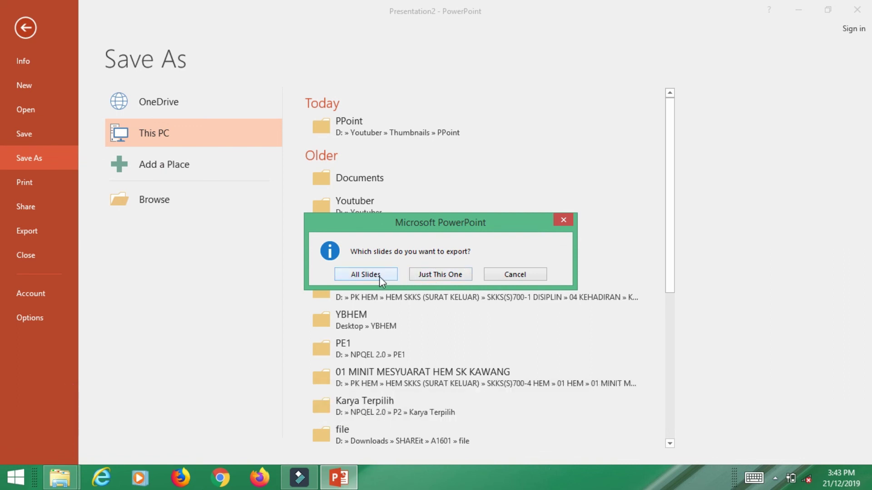
click(428, 274)
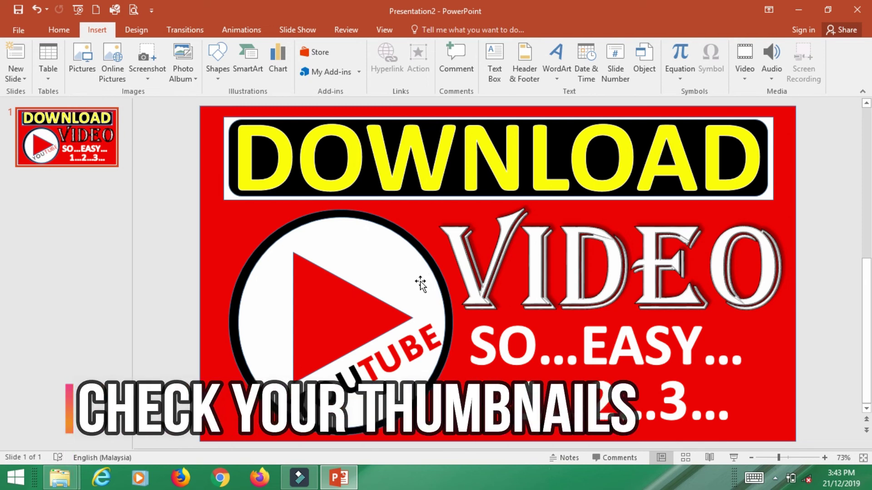
click(799, 10)
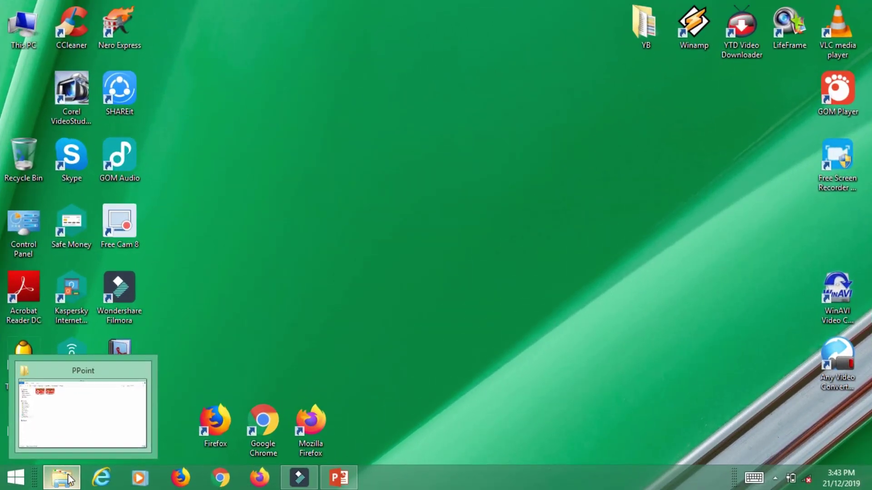
In the PPoint folder, confirm via Properties that Creating Thumbnails is a 170 KB .jpg image.
click(69, 480)
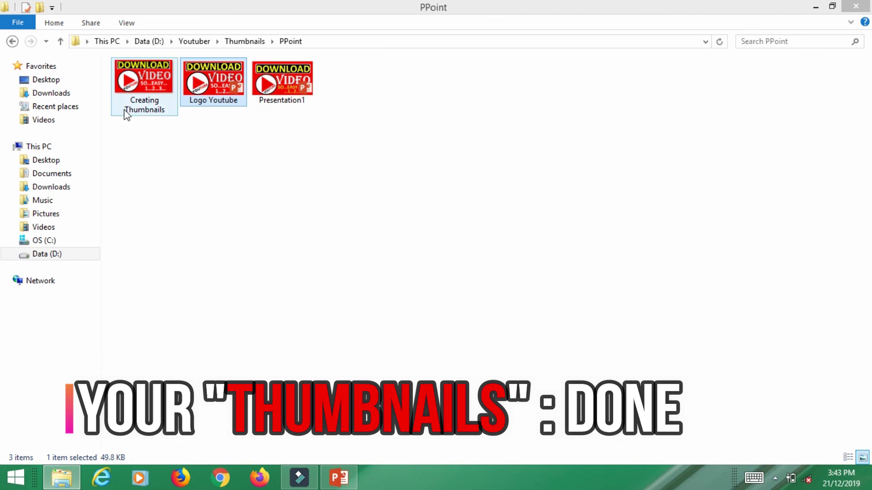
double_click(155, 105)
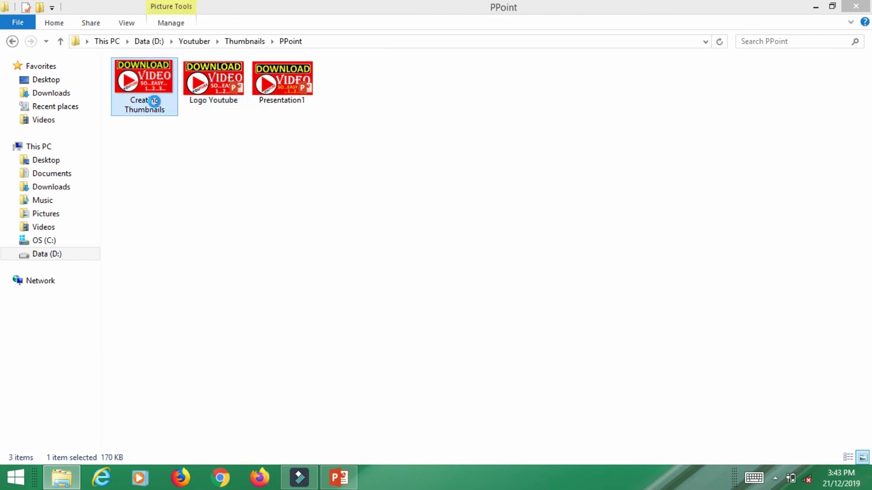
right_click(154, 103)
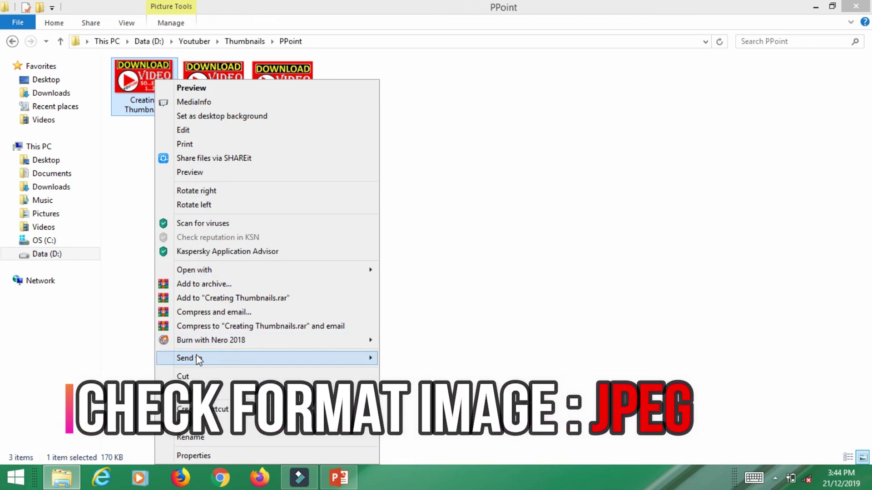
click(203, 456)
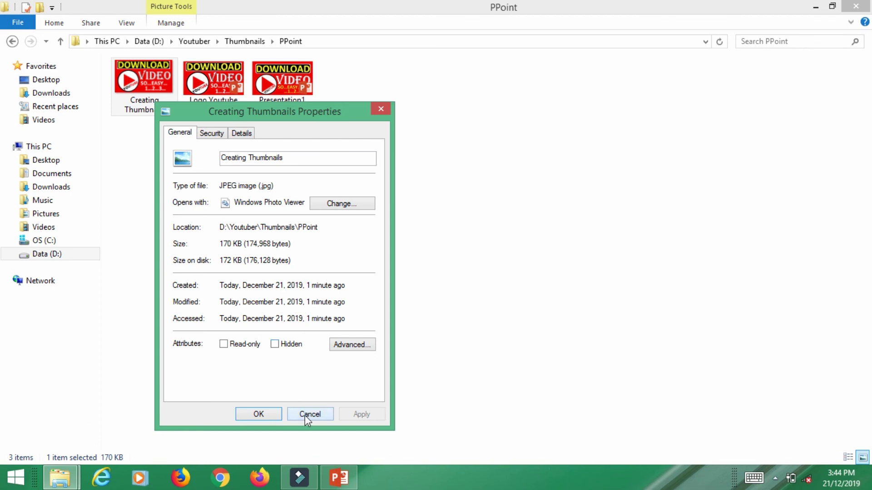
click(305, 415)
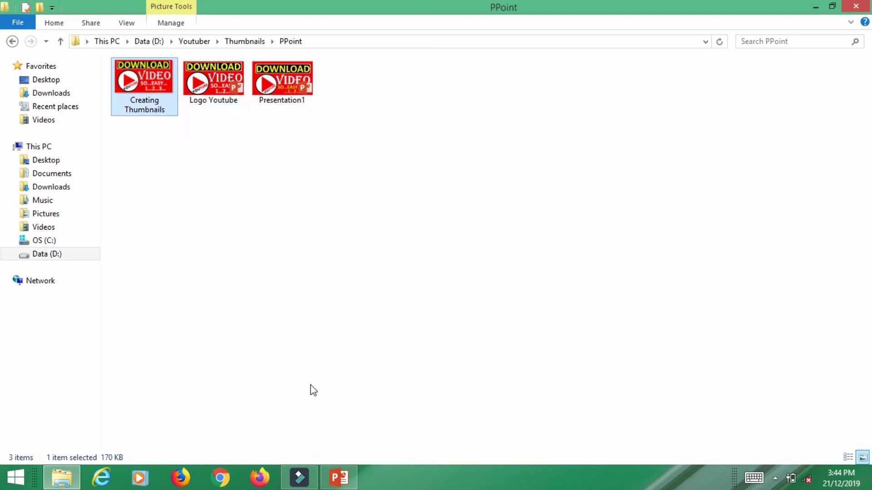